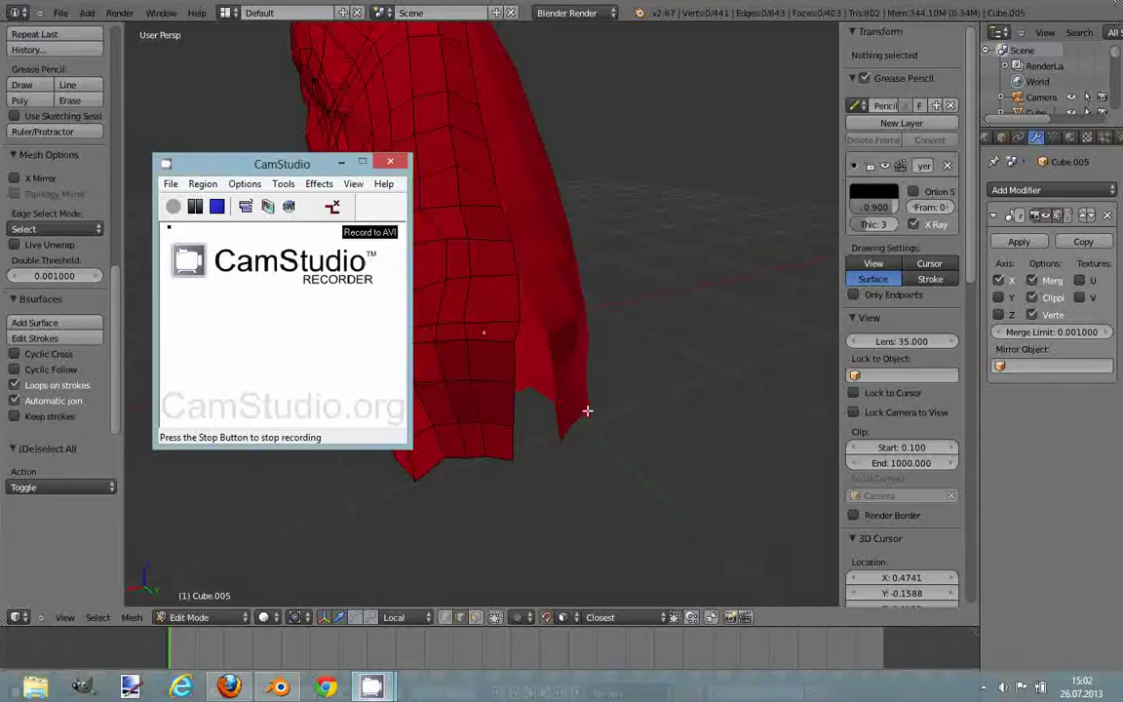
- Add a vertex to the red mesh and draw guide strokes down the sculpted neck
{"action": "left_click", "coordinate": [399, 332], "text": "ctrl"}
{"action": "key", "text": "g"}
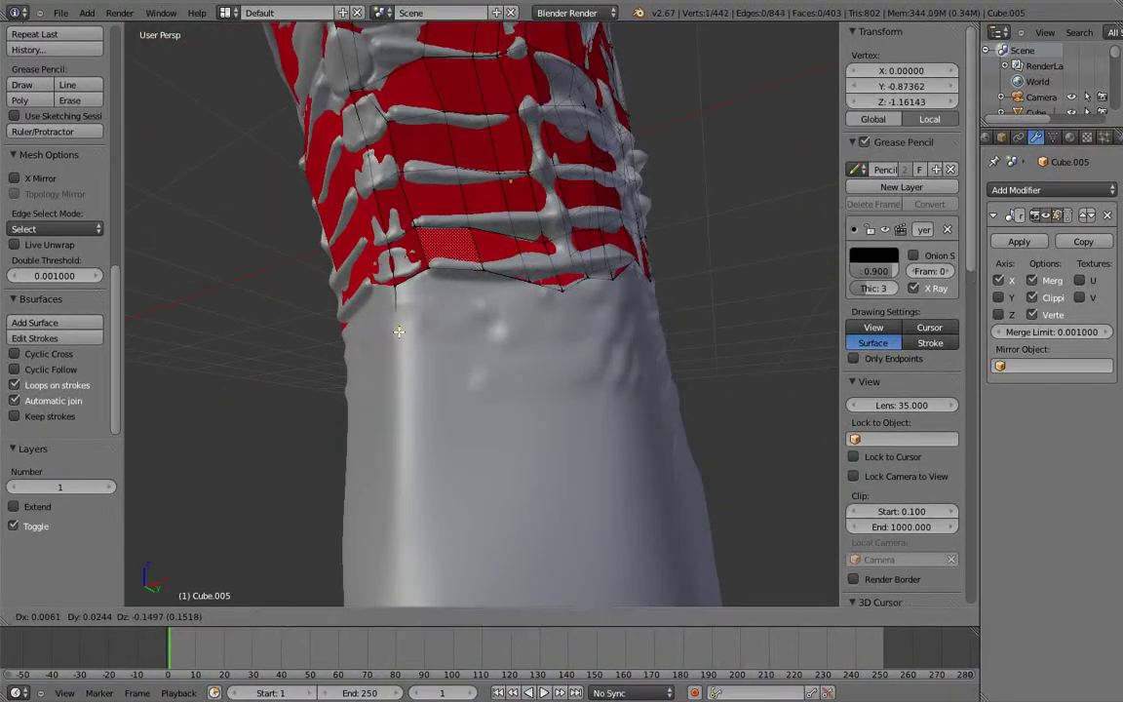
{"action": "left_click", "coordinate": [400, 468]}
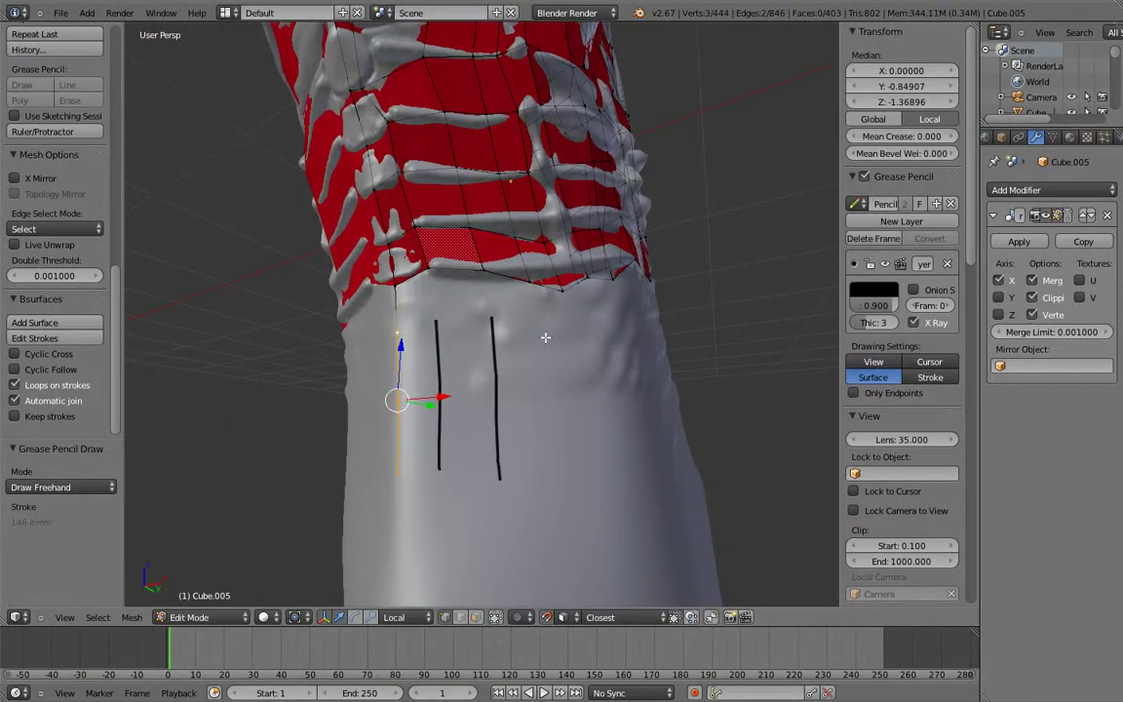
{"action": "left_click_drag", "start_coordinate": [545, 337], "coordinate": [545, 478]}
{"action": "mouse_move", "coordinate": [545, 478]}
{"action": "middle_mouse_down"}
{"action": "mouse_move", "coordinate": [493, 476]}
{"action": "mouse_move", "coordinate": [597, 461]}
{"action": "mouse_move", "coordinate": [458, 305]}
{"action": "middle_mouse_up"}
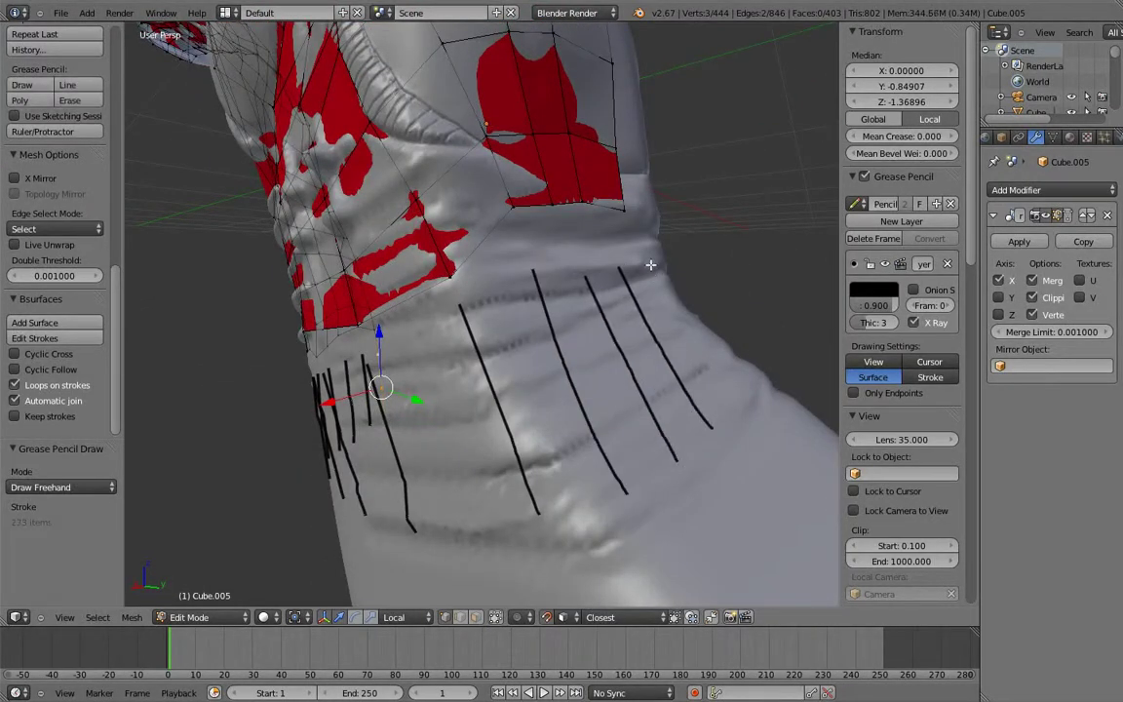
{"action": "middle_click_drag", "start_coordinate": [658, 433], "coordinate": [353, 384]}
- Build a Bsurfaces band over the guide strokes and hide the grey sculpt
{"action": "left_click", "coordinate": [34, 322]}
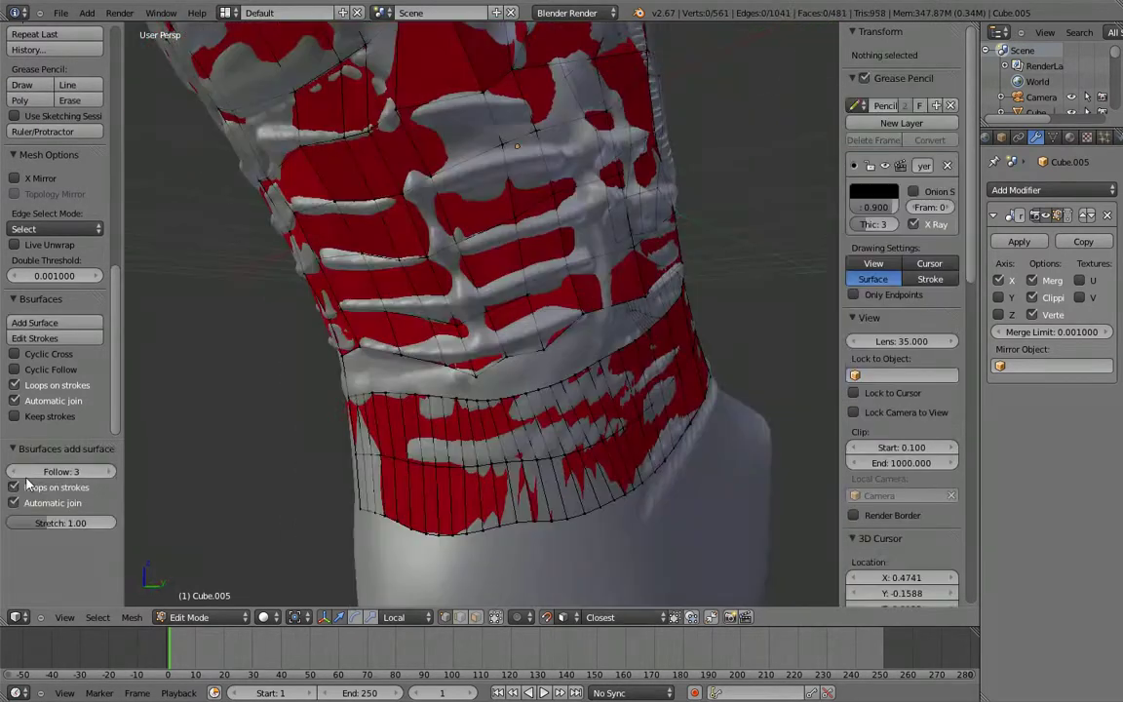
{"action": "key", "text": "2"}
{"action": "right_click", "coordinate": [437, 361]}
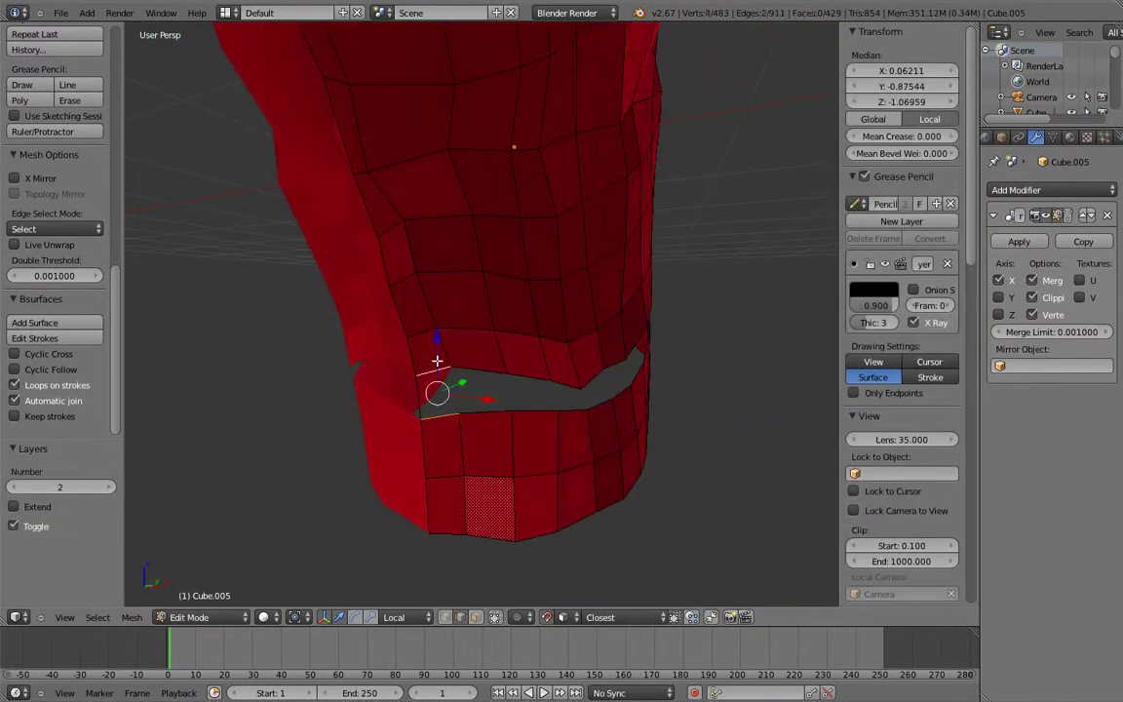
{"action": "mouse_move", "coordinate": [617, 363]}
{"action": "middle_mouse_down"}
{"action": "mouse_move", "coordinate": [458, 356]}
{"action": "mouse_move", "coordinate": [466, 393]}
{"action": "middle_mouse_up"}
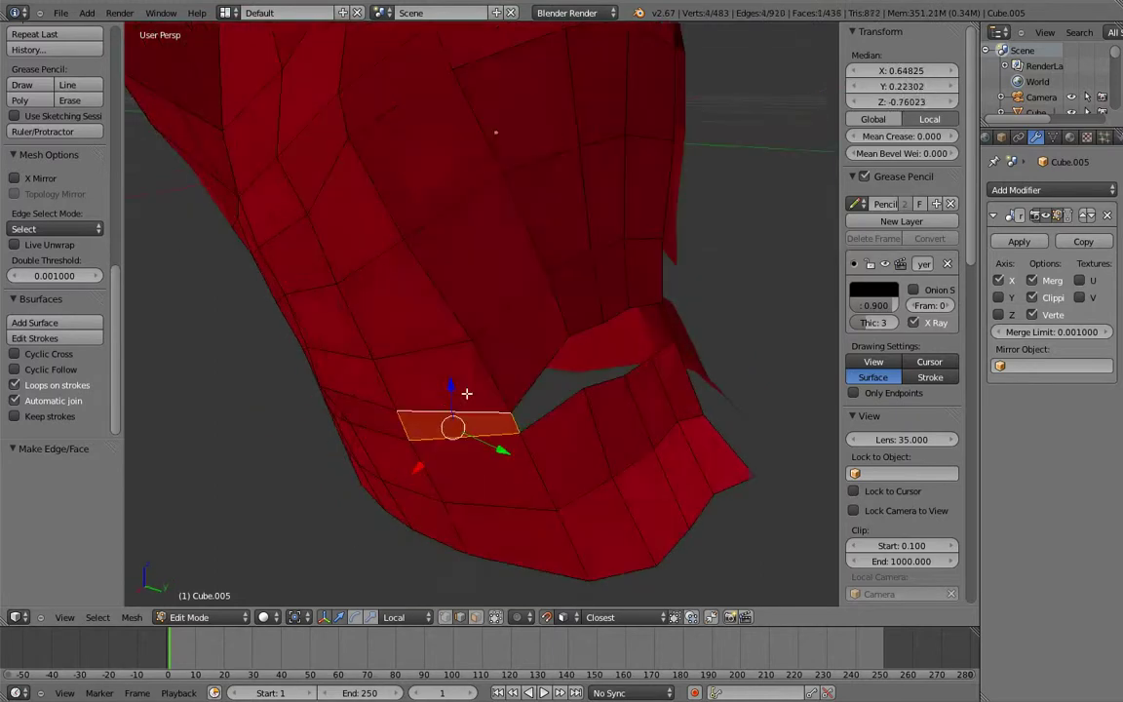
- Move the side edge loop with increment snapping to close the gap
{"action": "key", "text": "a"}
{"action": "middle_click_drag", "start_coordinate": [631, 310], "coordinate": [489, 284]}
{"action": "right_click", "coordinate": [478, 253], "text": "alt"}
{"action": "left_click", "coordinate": [564, 617]}
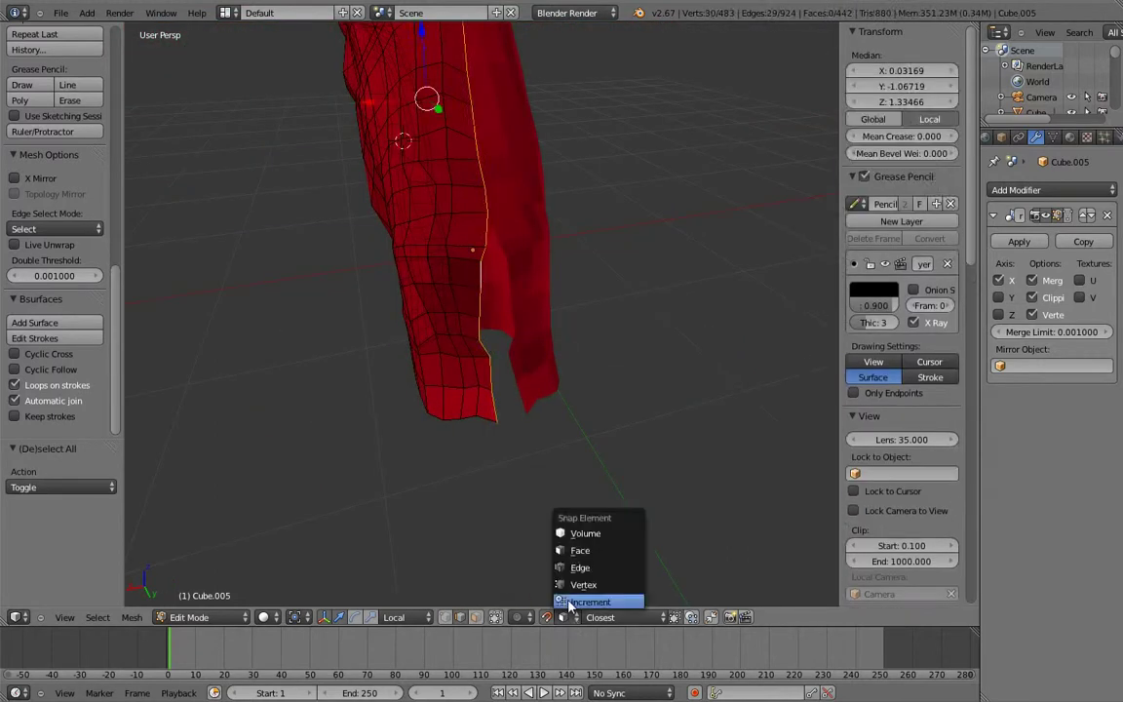
{"action": "left_click", "coordinate": [582, 594]}
{"action": "key", "text": "g"}
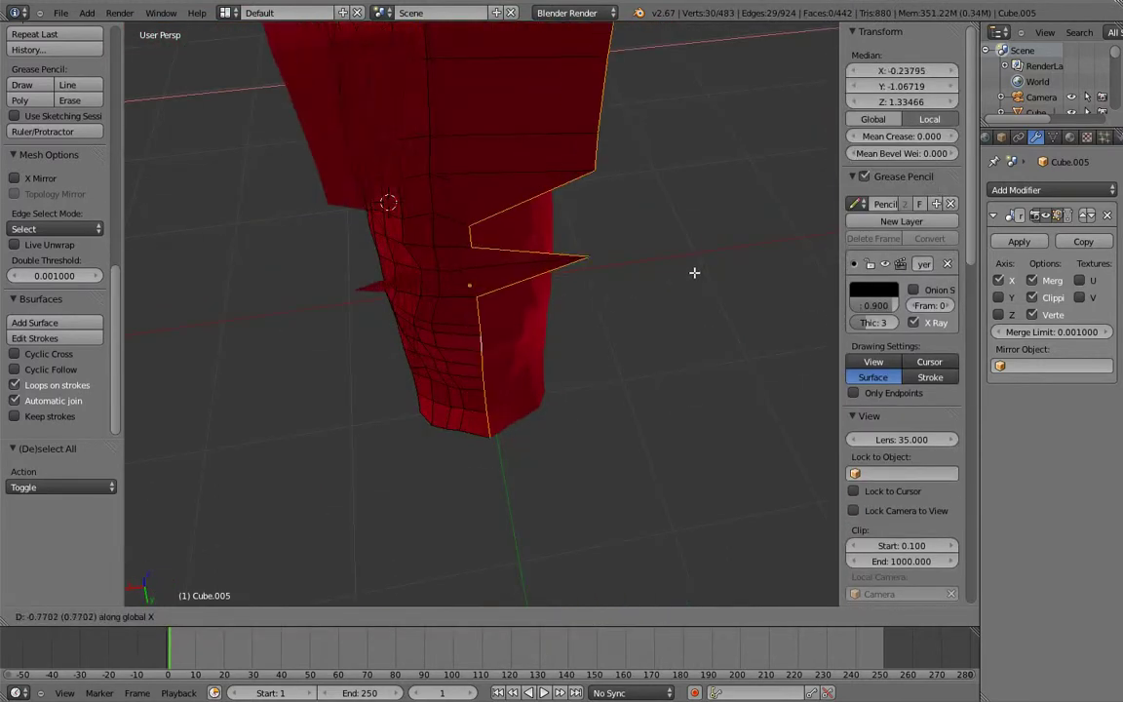
{"action": "left_click", "coordinate": [632, 291]}
{"action": "scroll", "coordinate": [556, 401], "scroll_direction": "down", "scroll_amount": 4}
{"action": "middle_click_drag", "start_coordinate": [557, 401], "coordinate": [594, 304]}
- Re-enter Edit Mode on the head mesh and view it from the right side
{"action": "key", "text": "Tab"}
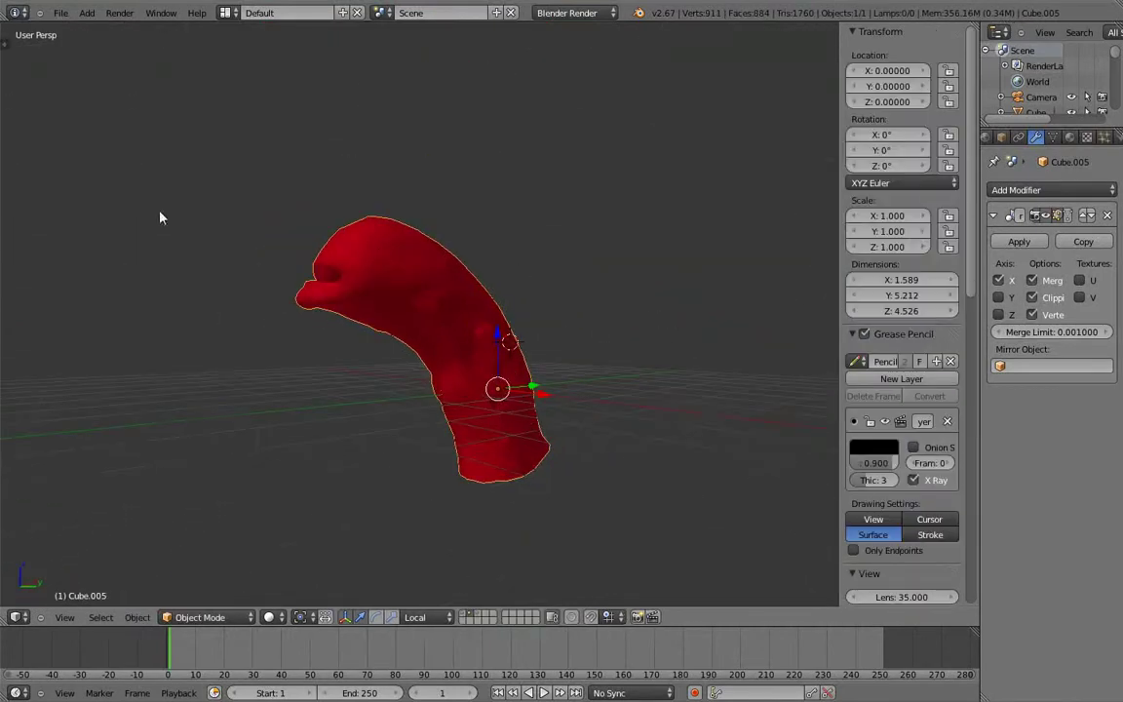
{"action": "key", "text": "t"}
{"action": "scroll", "coordinate": [682, 369], "scroll_direction": "up", "scroll_amount": 5}
{"action": "key", "text": "Tab"}
{"action": "scroll", "coordinate": [515, 480], "scroll_direction": "down", "scroll_amount": 5}
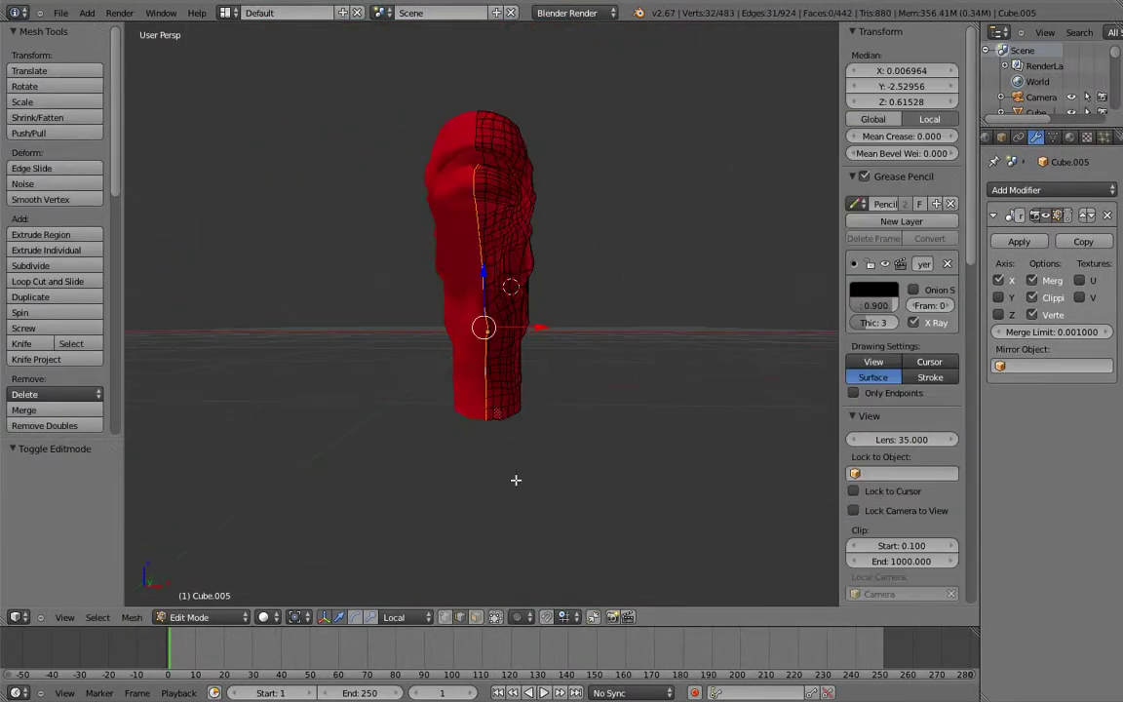
{"action": "middle_click_drag", "start_coordinate": [614, 436], "coordinate": [827, 383]}
{"action": "scroll", "coordinate": [647, 426], "scroll_direction": "up", "scroll_amount": 3}
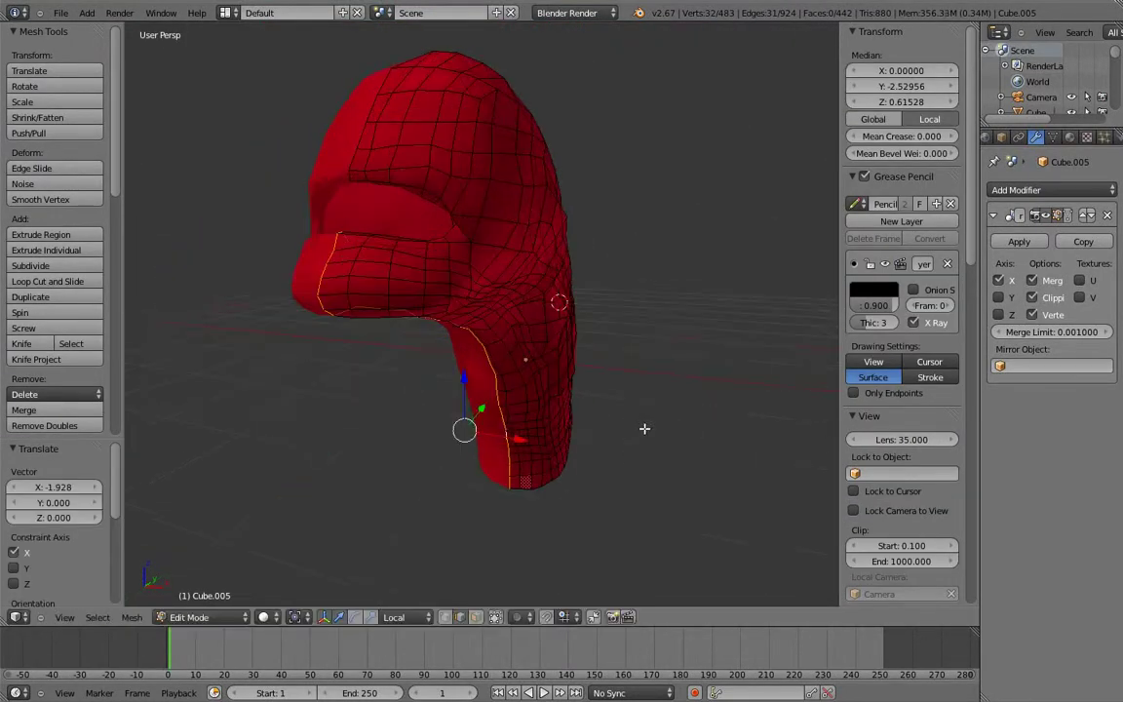
{"action": "scroll", "coordinate": [584, 407], "scroll_direction": "down", "scroll_amount": 4}
{"action": "key", "text": "KP_3"}
- Switch to an orthographic wireframe view and select the whole head mesh
{"action": "key", "text": "a"}
{"action": "scroll", "coordinate": [585, 404], "scroll_direction": "up", "scroll_amount": 1}
{"action": "key", "text": "KP_5"}
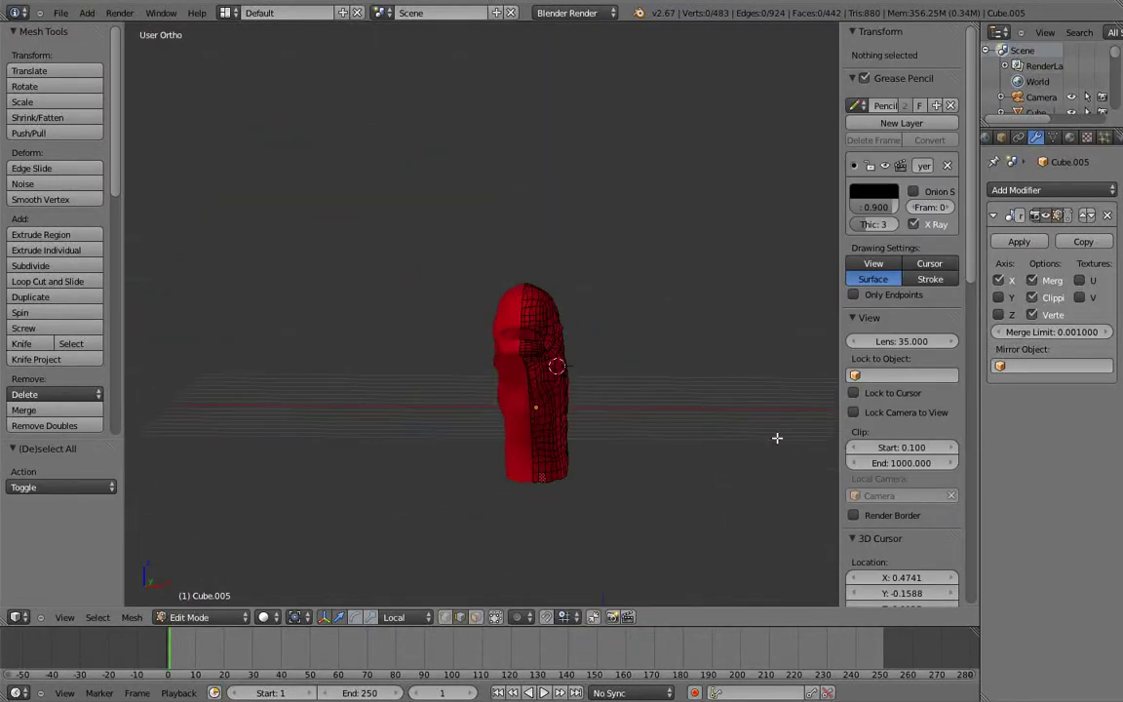
{"action": "scroll", "coordinate": [777, 438], "scroll_direction": "up", "scroll_amount": 3}
{"action": "middle_click_drag", "start_coordinate": [778, 439], "coordinate": [612, 466]}
{"action": "key", "text": "z"}
{"action": "key", "text": "a"}
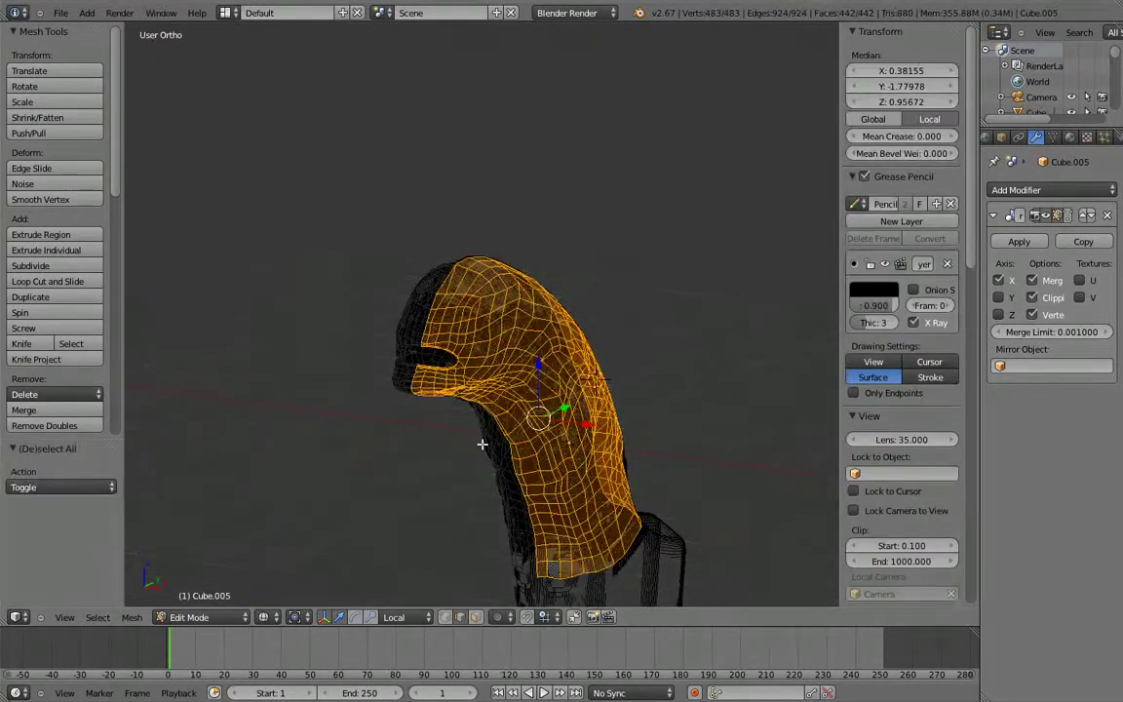
{"action": "key", "text": "n"}
{"action": "key", "text": "t"}
- Split off a UV/Image Editor and create a 2048×1024 Normal_Map image
{"action": "left_click_drag", "start_coordinate": [979, 21], "coordinate": [514, 293]}
{"action": "left_click", "coordinate": [527, 617]}
{"action": "scroll", "coordinate": [709, 416], "scroll_direction": "up", "scroll_amount": 3}
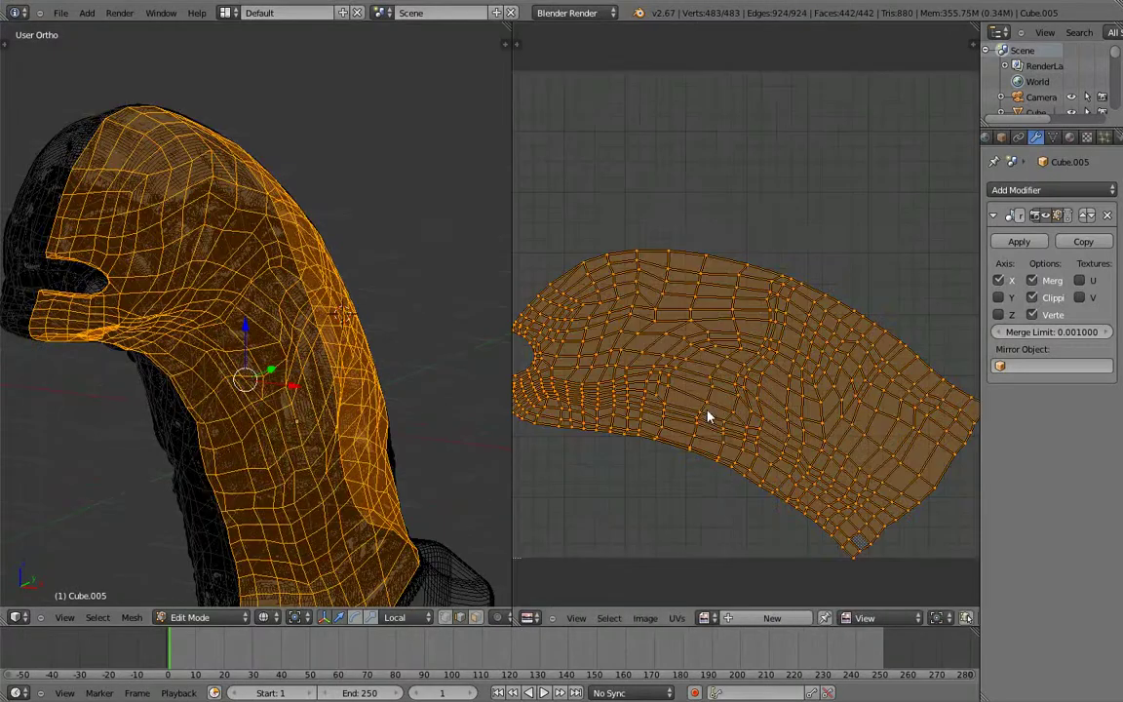
{"action": "scroll", "coordinate": [704, 395], "scroll_direction": "down", "scroll_amount": 3}
{"action": "left_click", "coordinate": [771, 617]}
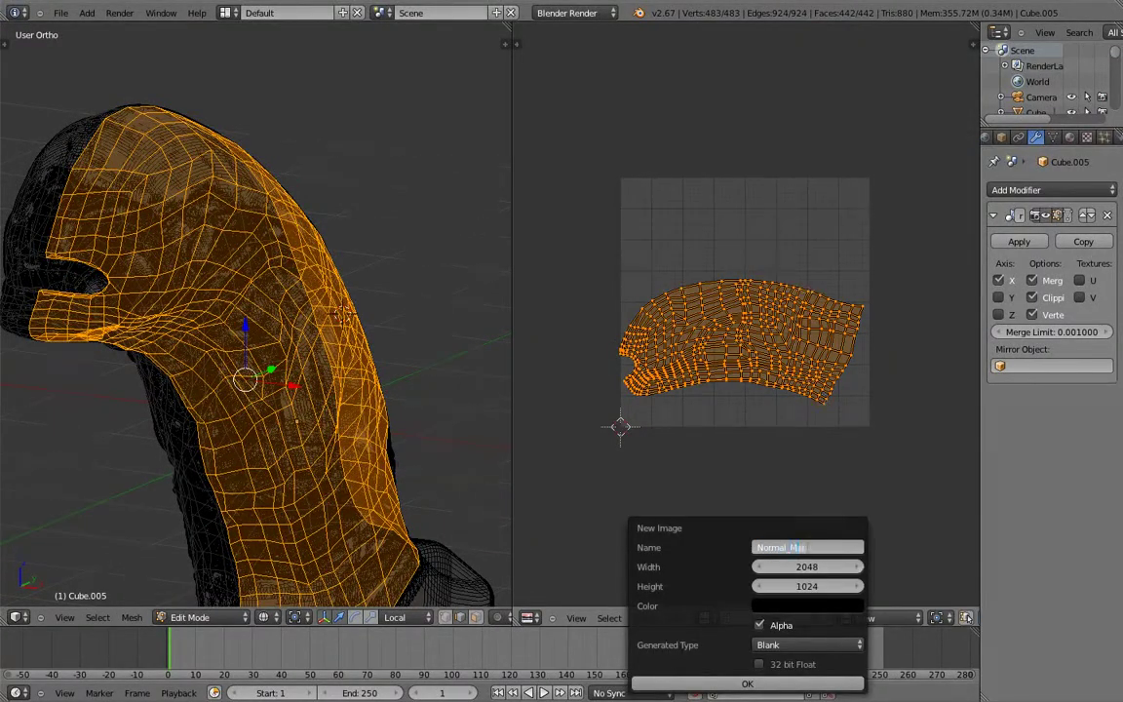
{"action": "left_click", "coordinate": [747, 683]}
- Re-unwrap the head mesh UVs
{"action": "scroll", "coordinate": [747, 444], "scroll_direction": "down", "scroll_amount": 5}
{"action": "scroll", "coordinate": [869, 373], "scroll_direction": "up", "scroll_amount": 1}
{"action": "left_click", "coordinate": [680, 619]}
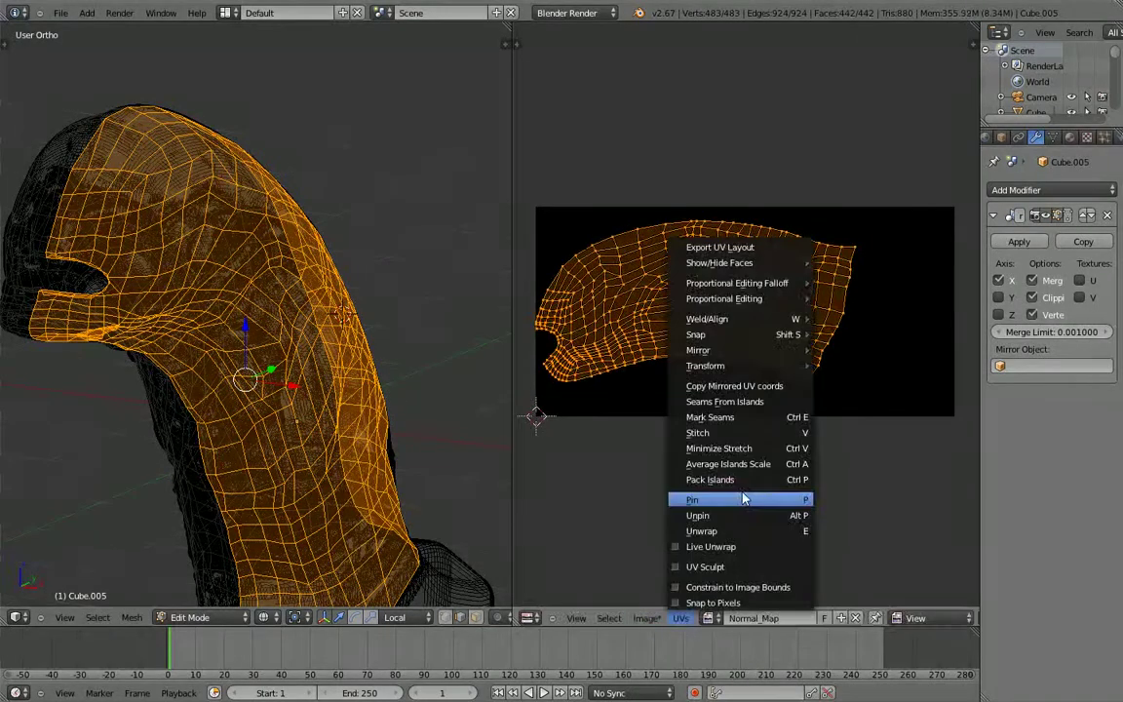
{"action": "left_click", "coordinate": [701, 531]}
- Set the render Bake Mode to Normals
{"action": "left_click", "coordinate": [1005, 137]}
{"action": "scroll", "coordinate": [1048, 439], "scroll_direction": "down", "scroll_amount": 15}
{"action": "left_click", "coordinate": [1073, 608]}
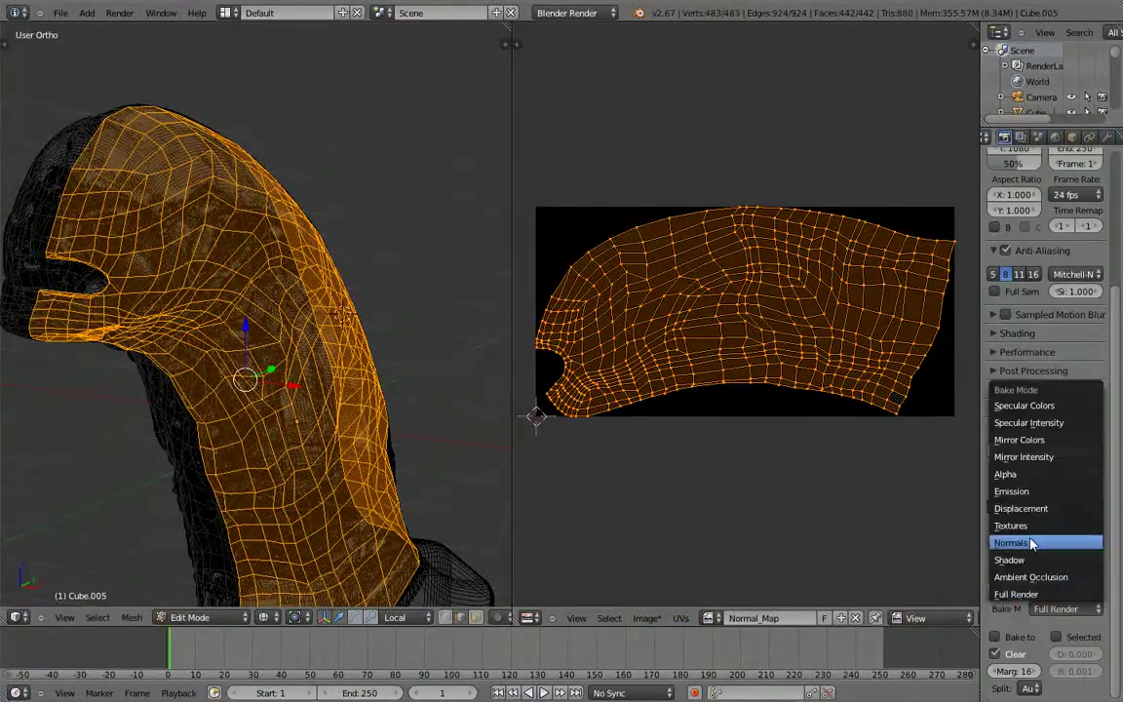
{"action": "left_click", "coordinate": [1032, 544]}
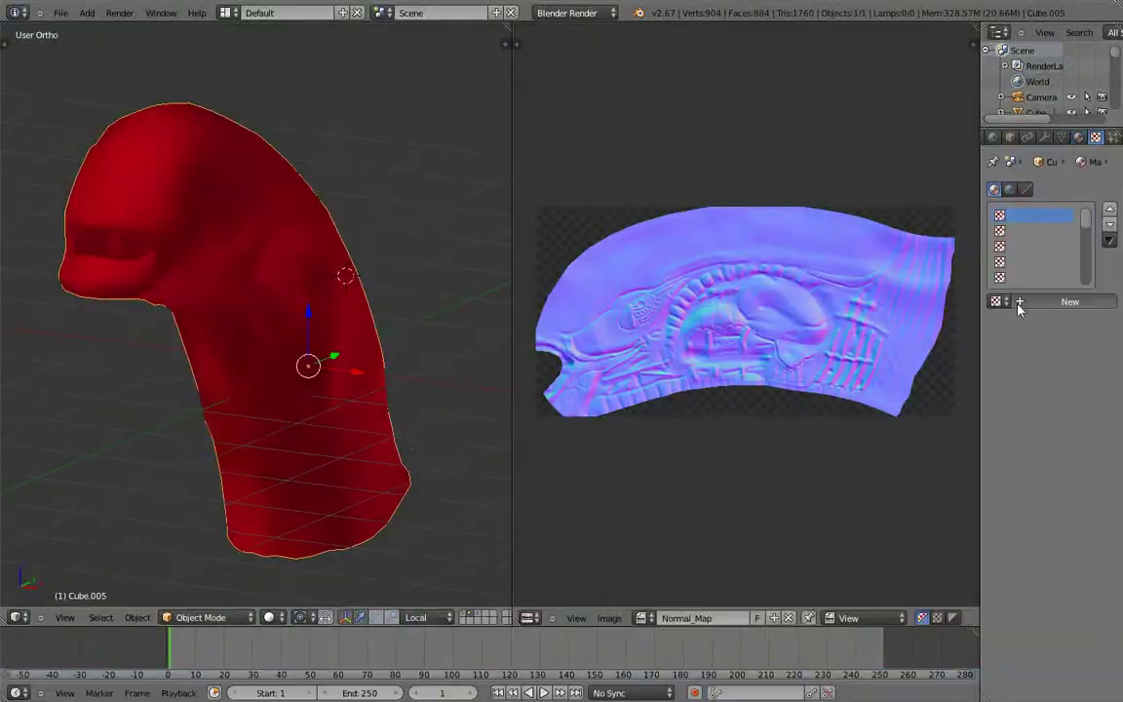
- Add an image texture to the head using UV coordinates
{"action": "left_click", "coordinate": [1020, 305]}
{"action": "scroll", "coordinate": [1119, 539], "scroll_direction": "down", "scroll_amount": 5}
{"action": "left_click", "coordinate": [1018, 451]}
- Switch the viewport to GLSL shading with textures shown
{"action": "key", "text": "n"}
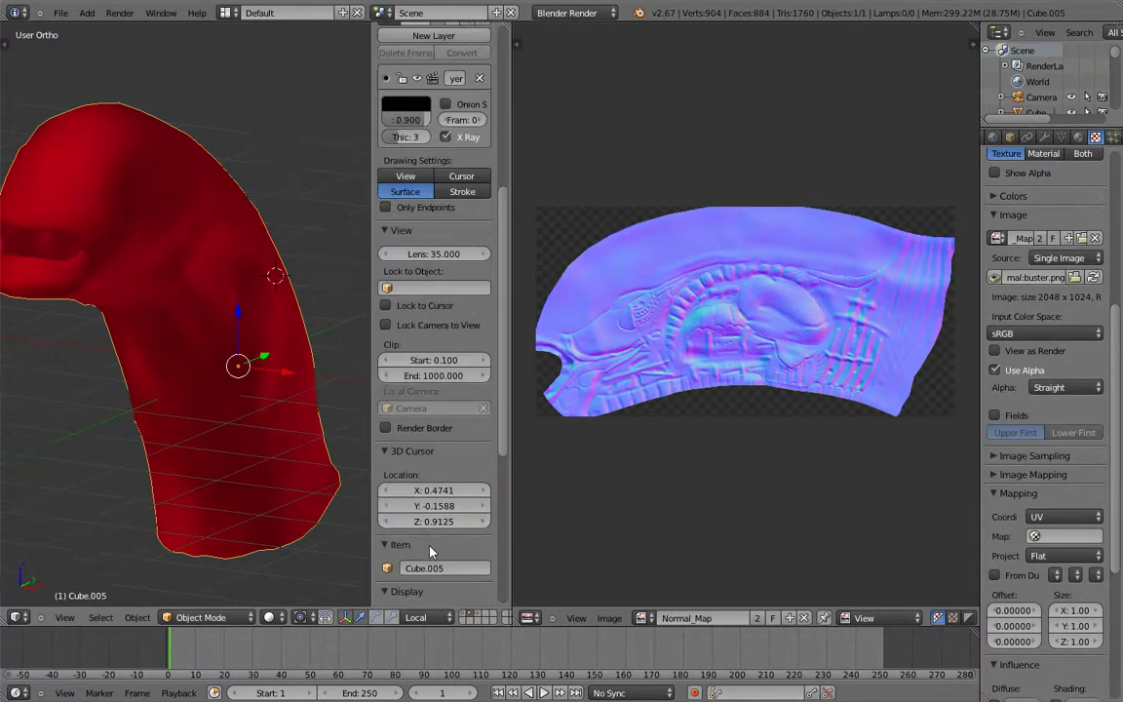
{"action": "scroll", "coordinate": [410, 439], "scroll_direction": "down", "scroll_amount": 5}
{"action": "left_click", "coordinate": [409, 371]}
{"action": "left_click", "coordinate": [410, 417]}
{"action": "key", "text": "alt+z"}
{"action": "key", "text": "n"}
{"action": "scroll", "coordinate": [291, 346], "scroll_direction": "down", "scroll_amount": 6}
- Add a Hemi lamp with energy 0.1
{"action": "key", "text": "shift+a"}
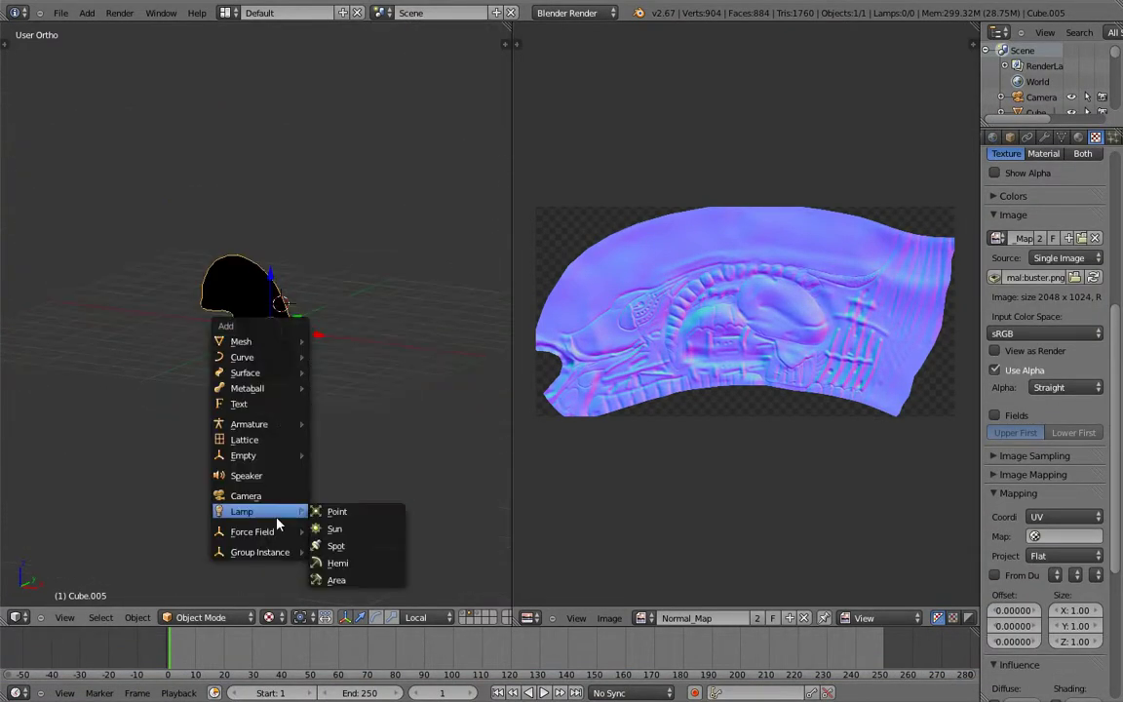
{"action": "key", "text": "Return"}
{"action": "key", "text": "KP_1"}
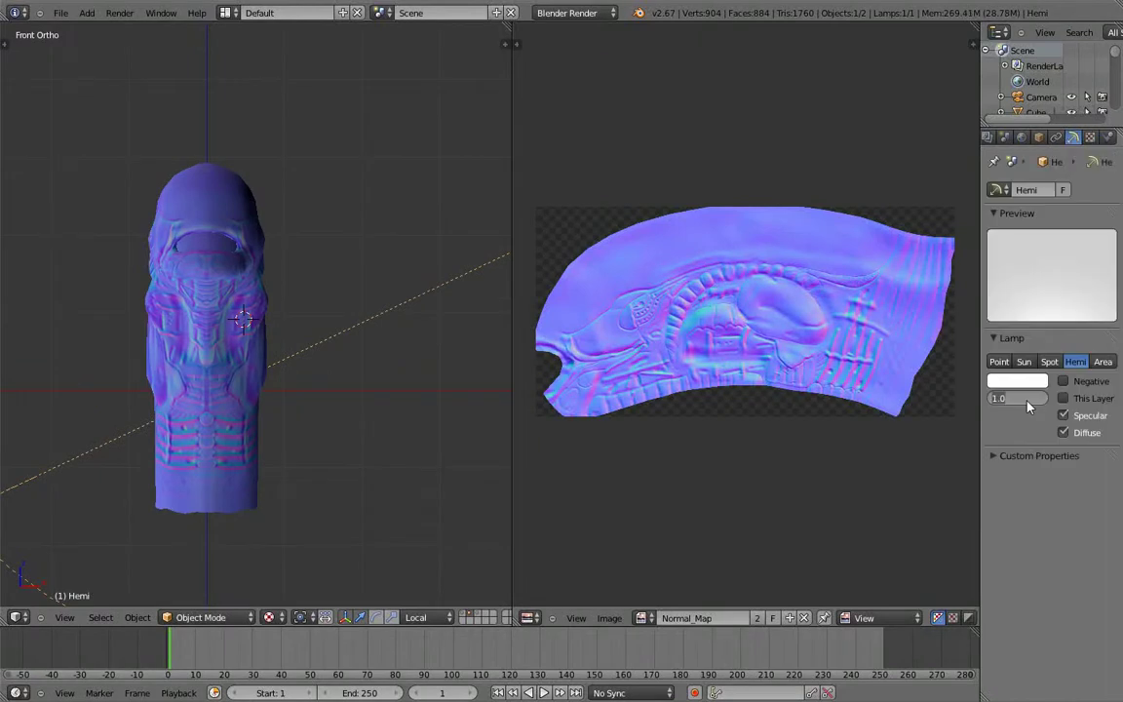
{"action": "type", "text": "Ene: 0.1"}
{"action": "key", "text": "Return"}
{"action": "scroll", "coordinate": [319, 441], "scroll_direction": "down", "scroll_amount": 2}
{"action": "scroll", "coordinate": [333, 414], "scroll_direction": "up", "scroll_amount": 3}
- Add a Sun lamp and move it into place
{"action": "key", "text": "shift+a"}
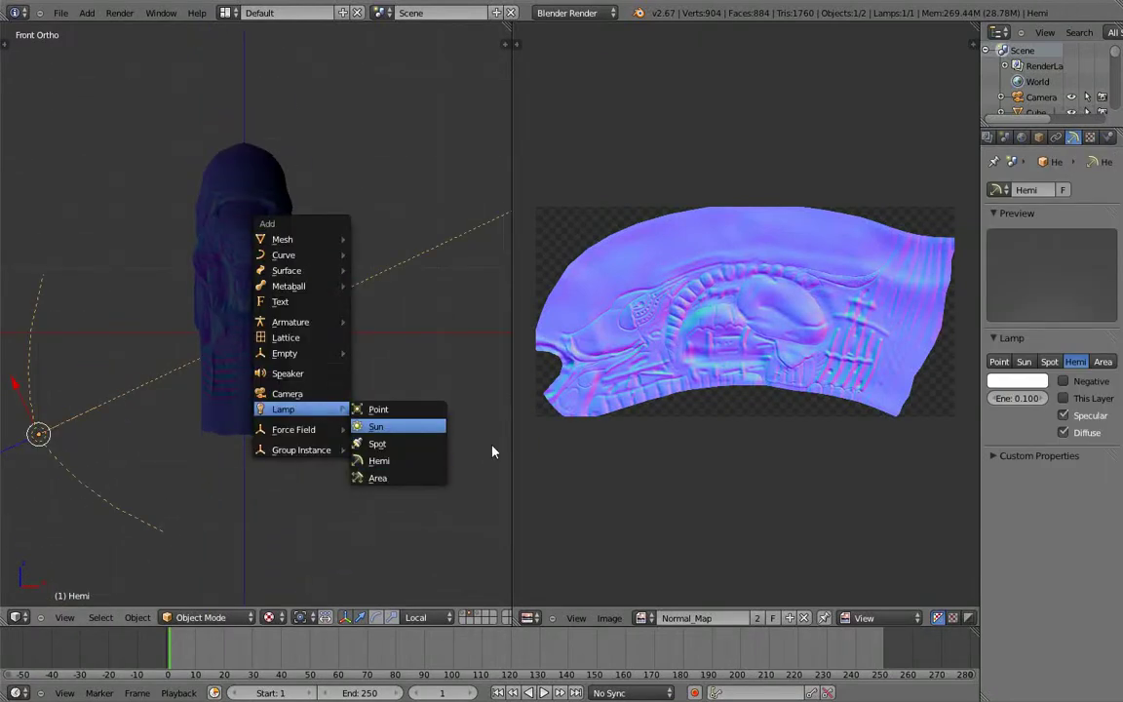
{"action": "key", "text": "Return"}
{"action": "scroll", "coordinate": [493, 451], "scroll_direction": "down", "scroll_amount": 2}
{"action": "key", "text": "g"}
{"action": "scroll", "coordinate": [341, 243], "scroll_direction": "up", "scroll_amount": 3}
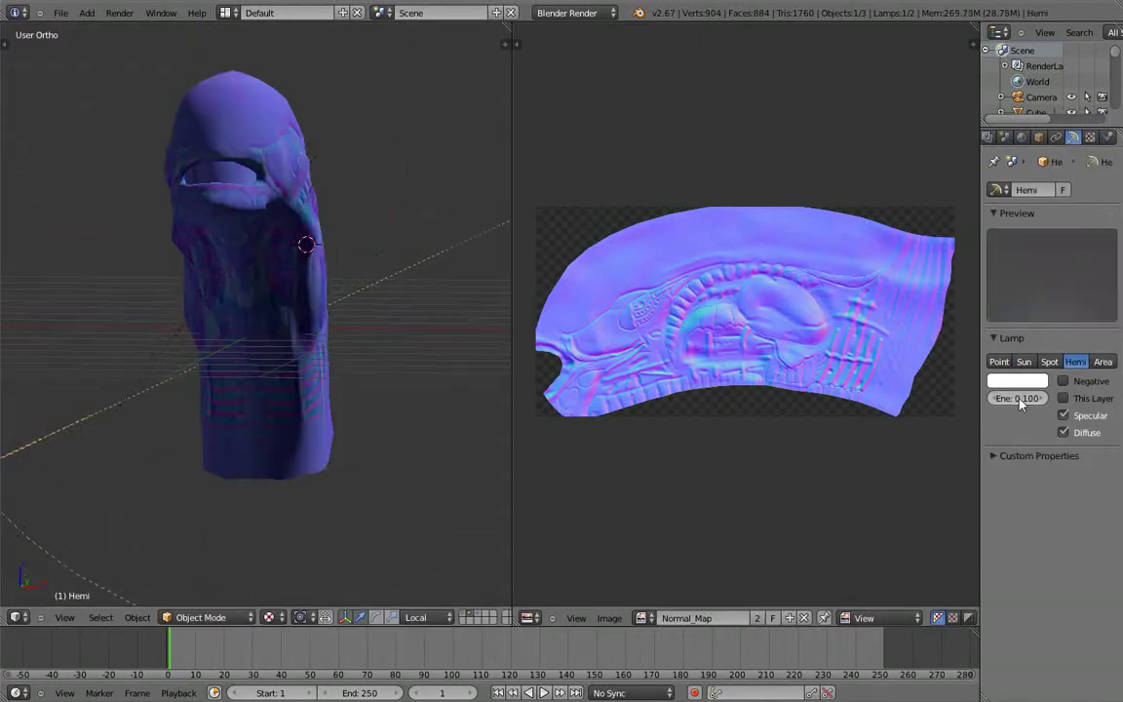
- Select the head and enable Normal Map sampling on its texture
{"action": "middle_click_drag", "start_coordinate": [244, 292], "coordinate": [321, 273]}
{"action": "right_click", "coordinate": [322, 273]}
{"action": "left_click", "coordinate": [1096, 137]}
{"action": "scroll", "coordinate": [1072, 487], "scroll_direction": "down", "scroll_amount": 5}
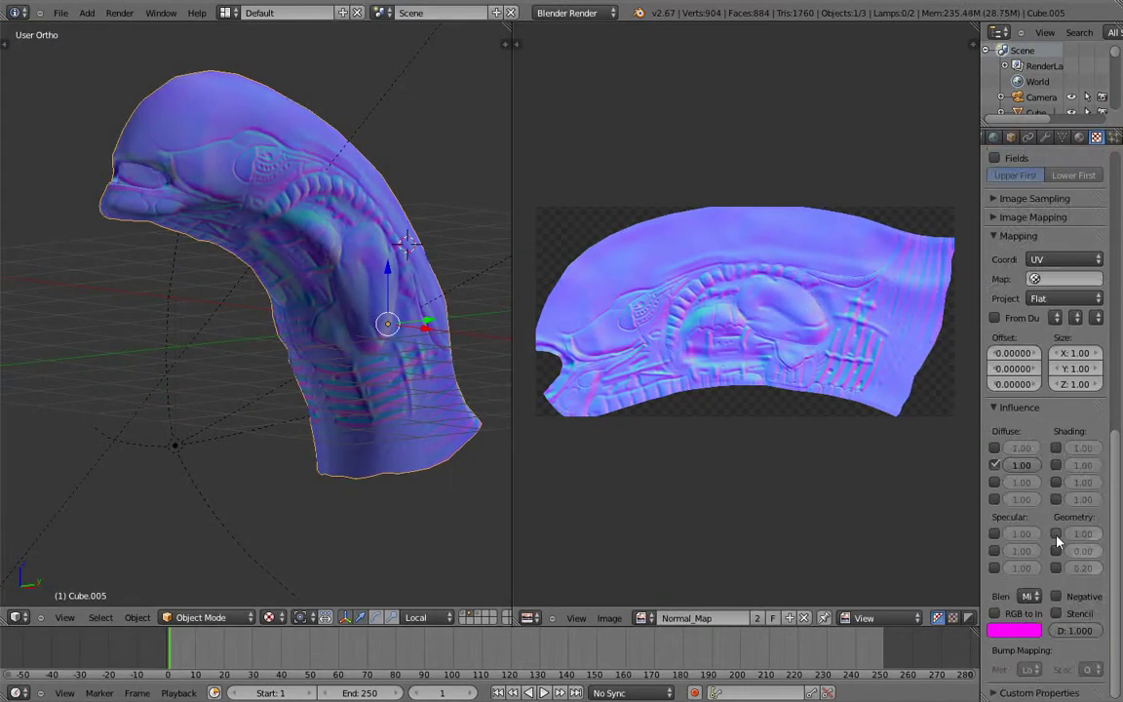
{"action": "left_click", "coordinate": [996, 480]}
{"action": "scroll", "coordinate": [1053, 409], "scroll_direction": "up", "scroll_amount": 6}
{"action": "left_click", "coordinate": [1034, 385]}
{"action": "mouse_move", "coordinate": [321, 419]}
{"action": "middle_mouse_down"}
{"action": "mouse_move", "coordinate": [223, 438]}
{"action": "mouse_move", "coordinate": [501, 442]}
{"action": "mouse_move", "coordinate": [339, 376]}
{"action": "mouse_move", "coordinate": [391, 500]}
{"action": "mouse_move", "coordinate": [362, 527]}
{"action": "mouse_move", "coordinate": [364, 477]}
{"action": "mouse_move", "coordinate": [301, 459]}
{"action": "mouse_move", "coordinate": [434, 421]}
{"action": "middle_mouse_up"}
- Look through the camera in a maximized 3D view and adjust the head's framing
{"action": "scroll", "coordinate": [350, 483], "scroll_direction": "down", "scroll_amount": 3}
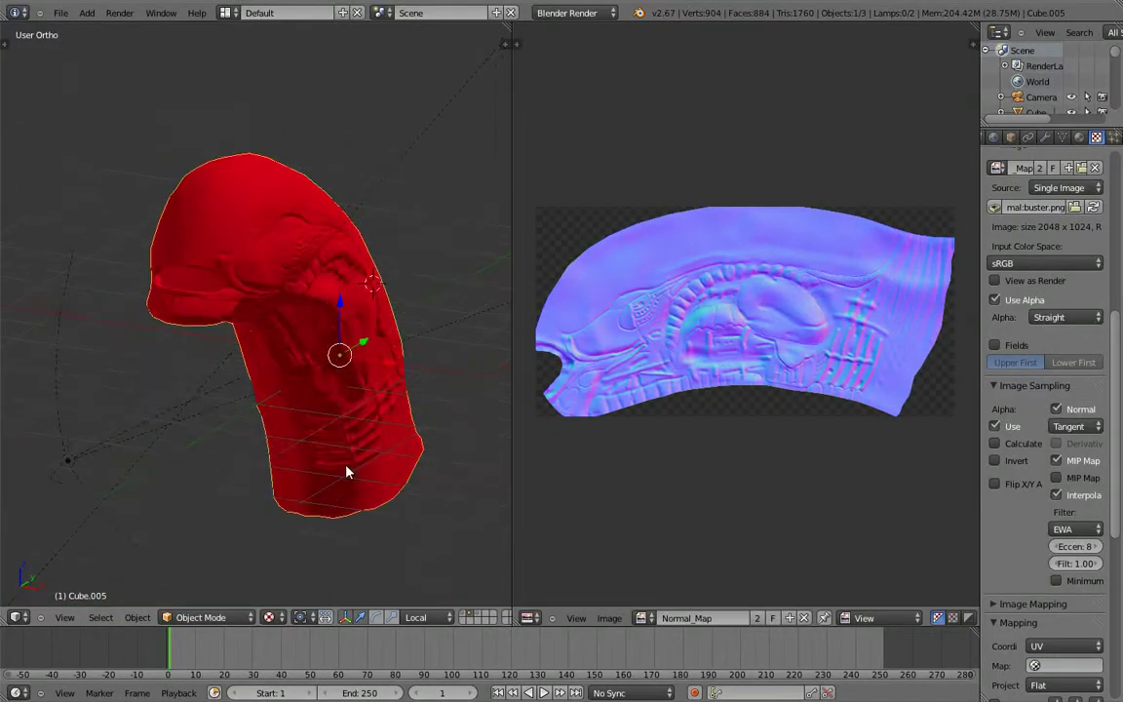
{"action": "key", "text": "KP_0"}
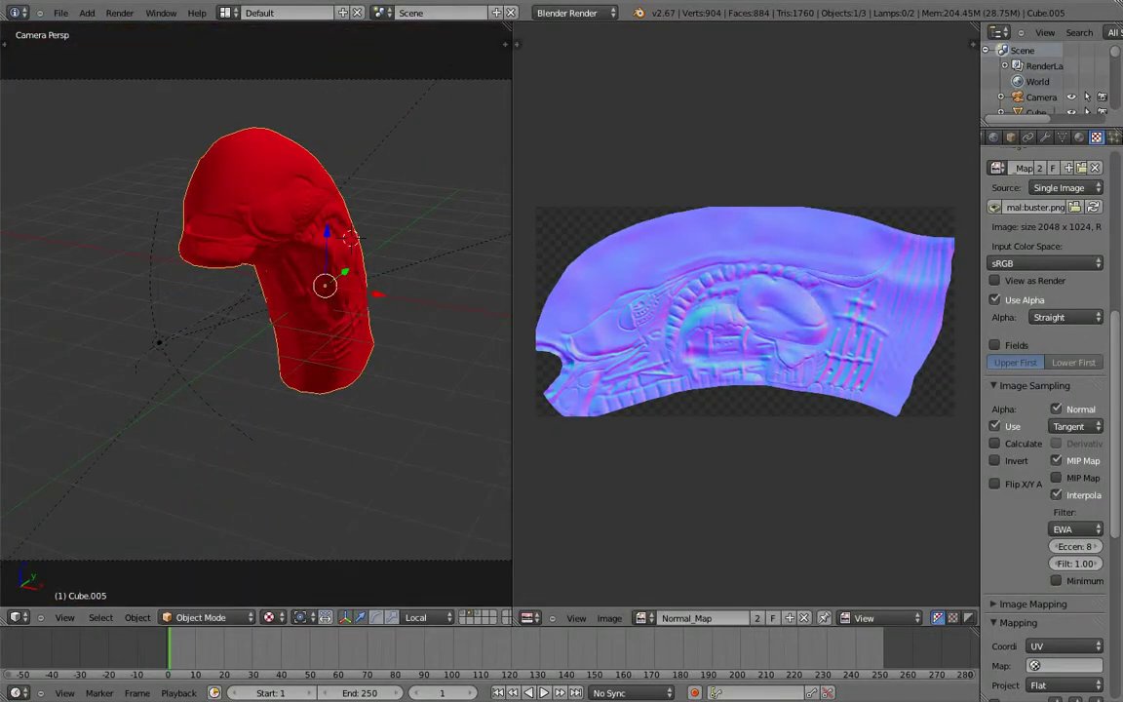
{"action": "key", "text": "ctrl+Up"}
{"action": "key", "text": "n"}
{"action": "scroll", "coordinate": [902, 390], "scroll_direction": "down", "scroll_amount": 5}
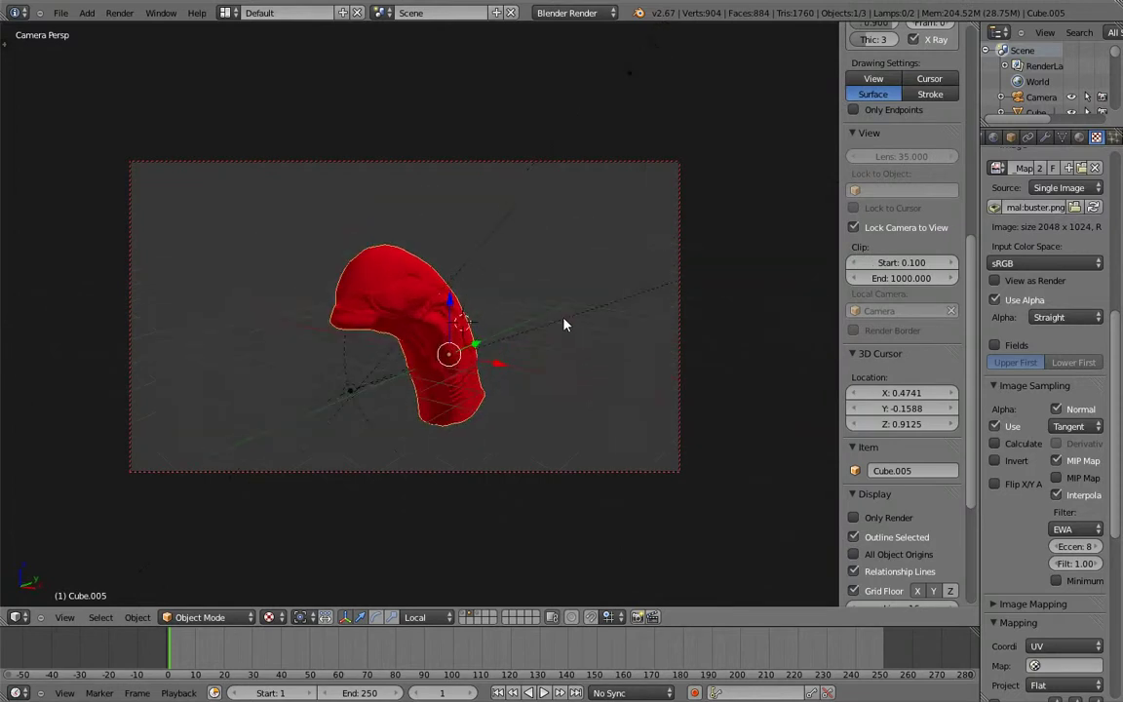
{"action": "middle_click_drag", "start_coordinate": [563, 324], "coordinate": [585, 312]}
- Set the head material's Diffuse colour to beige
{"action": "left_click", "coordinate": [1079, 137]}
{"action": "left_click", "coordinate": [1073, 137]}
{"action": "scroll", "coordinate": [1078, 539], "scroll_direction": "down", "scroll_amount": 5}
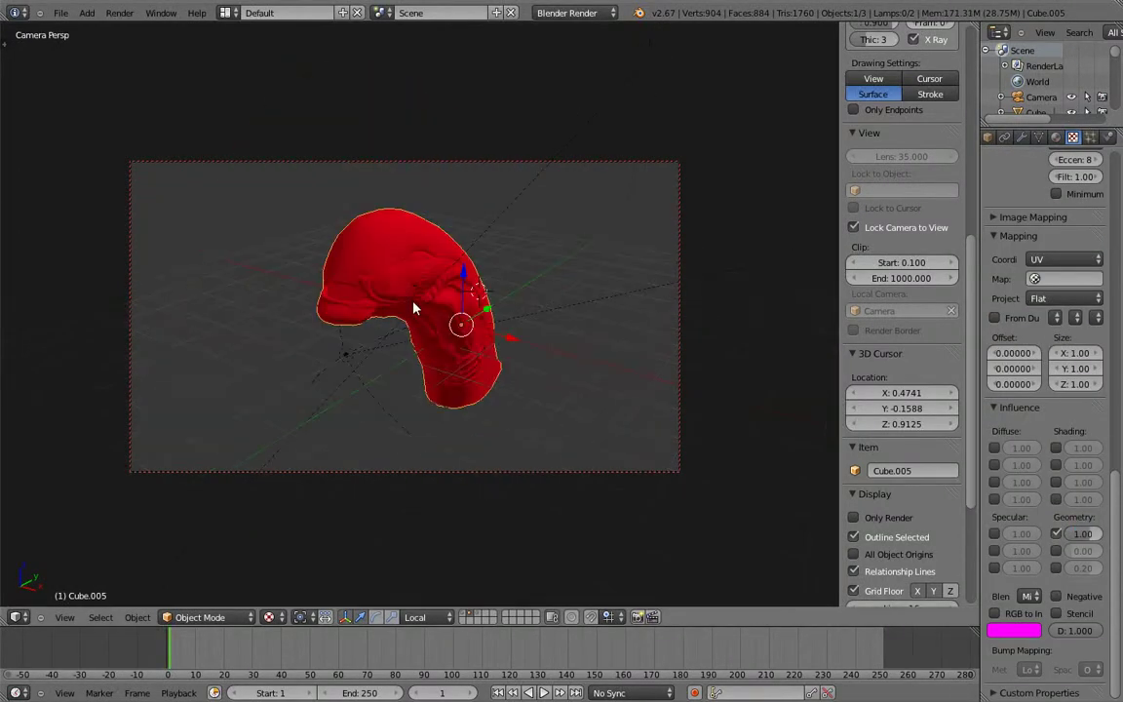
{"action": "left_click", "coordinate": [1056, 137]}
{"action": "left_click", "coordinate": [1014, 431]}
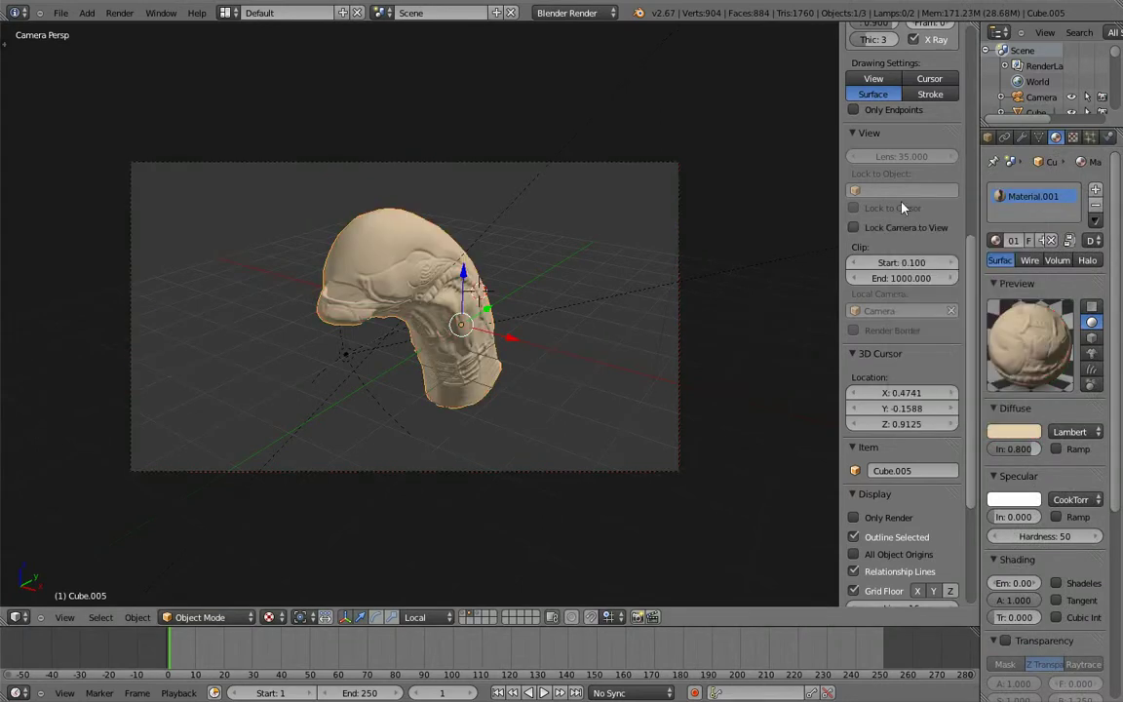
- Render the camera view of the head with F12, then close the render
{"action": "key", "text": "F12"}
{"action": "scroll", "coordinate": [587, 396], "scroll_direction": "up", "scroll_amount": 4}
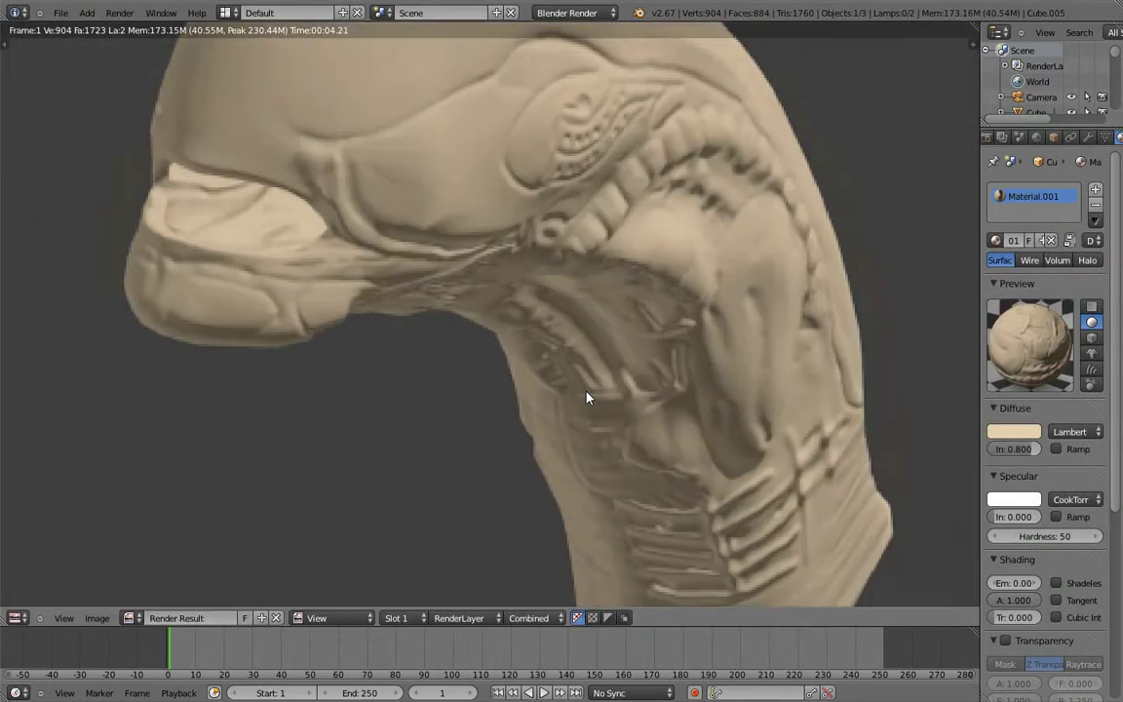
{"action": "scroll", "coordinate": [588, 396], "scroll_direction": "down", "scroll_amount": 3}
{"action": "key", "text": "Escape"}
{"action": "scroll", "coordinate": [487, 419], "scroll_direction": "up", "scroll_amount": 3}
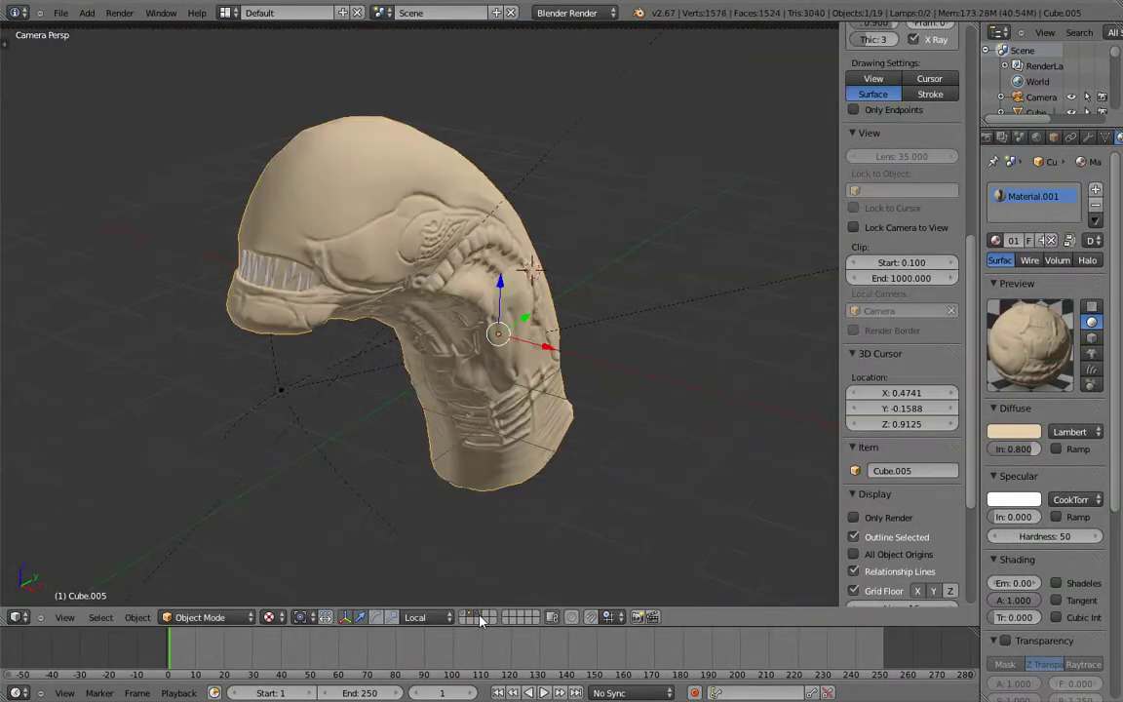
- Select the teeth and set the Zahn material's specular intensity to 0.5
{"action": "right_click", "coordinate": [273, 274]}
{"action": "scroll", "coordinate": [902, 390], "scroll_direction": "down", "scroll_amount": 4}
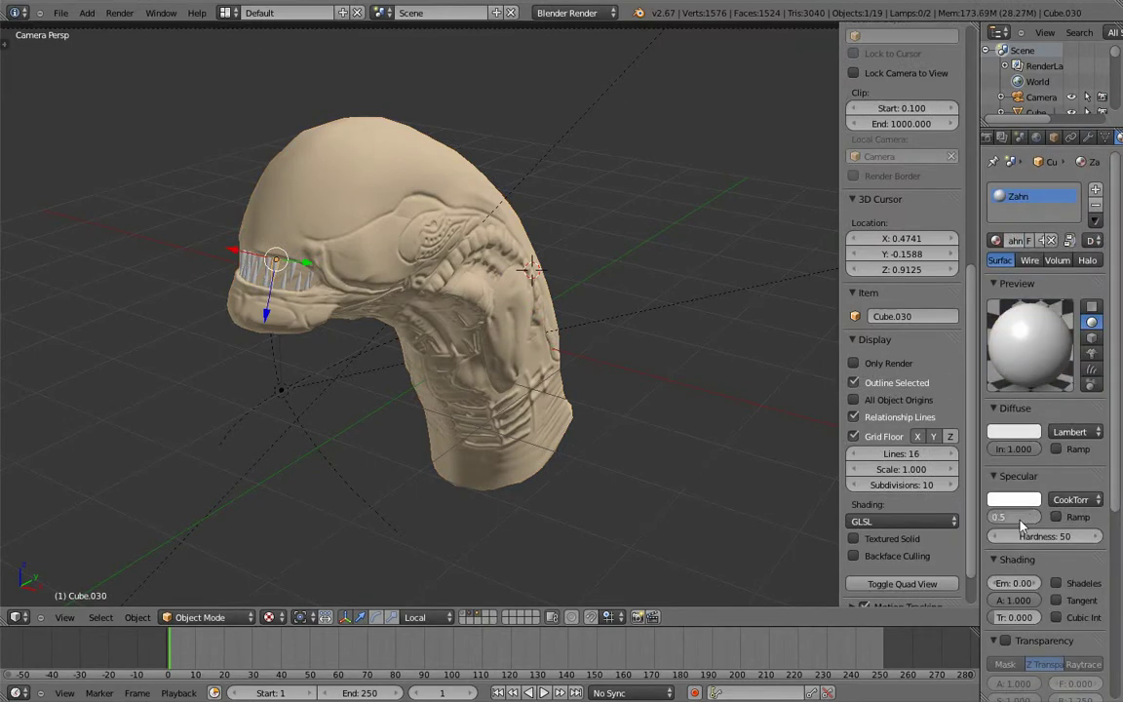
{"action": "left_click", "coordinate": [1014, 431]}
{"action": "left_click", "coordinate": [1014, 431]}
- Select all the teeth together in wireframe view for material linking
{"action": "middle_click_drag", "start_coordinate": [633, 371], "coordinate": [388, 374]}
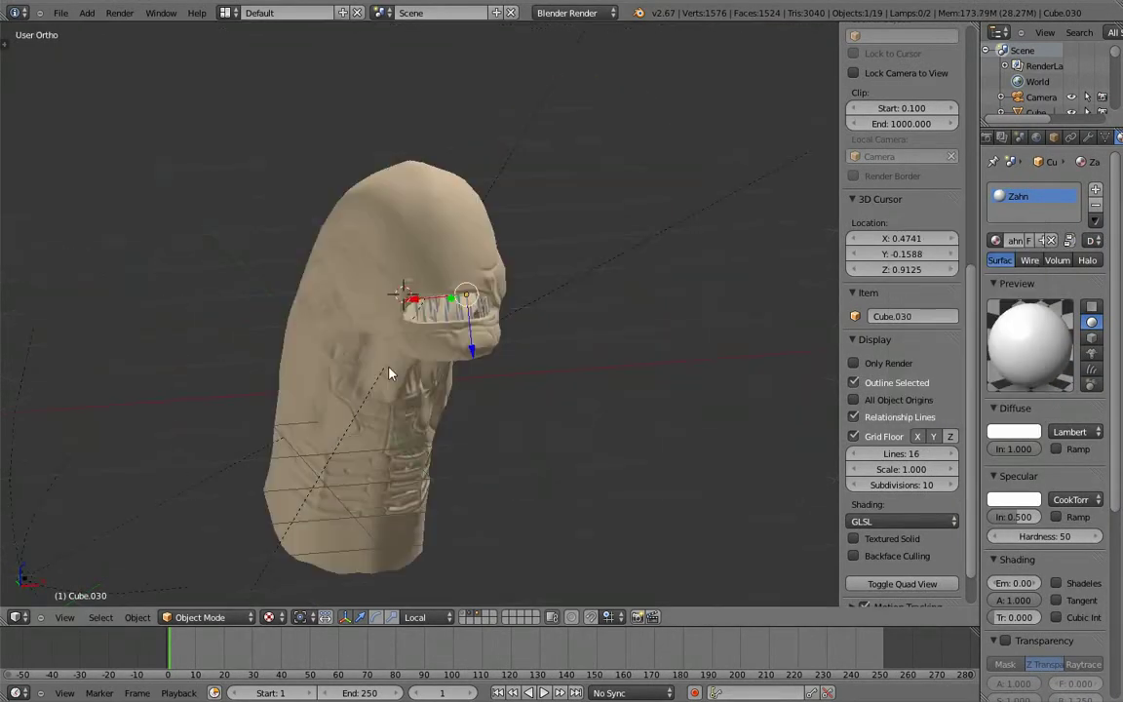
{"action": "key", "text": "KP_Decimal"}
{"action": "key", "text": "z"}
{"action": "key", "text": "c"}
{"action": "left_click_drag", "start_coordinate": [396, 356], "coordinate": [581, 308]}
{"action": "key", "text": "ctrl+l"}
- Link the Zahn material to every selected tooth and render the camera view
{"action": "left_click", "coordinate": [602, 341]}
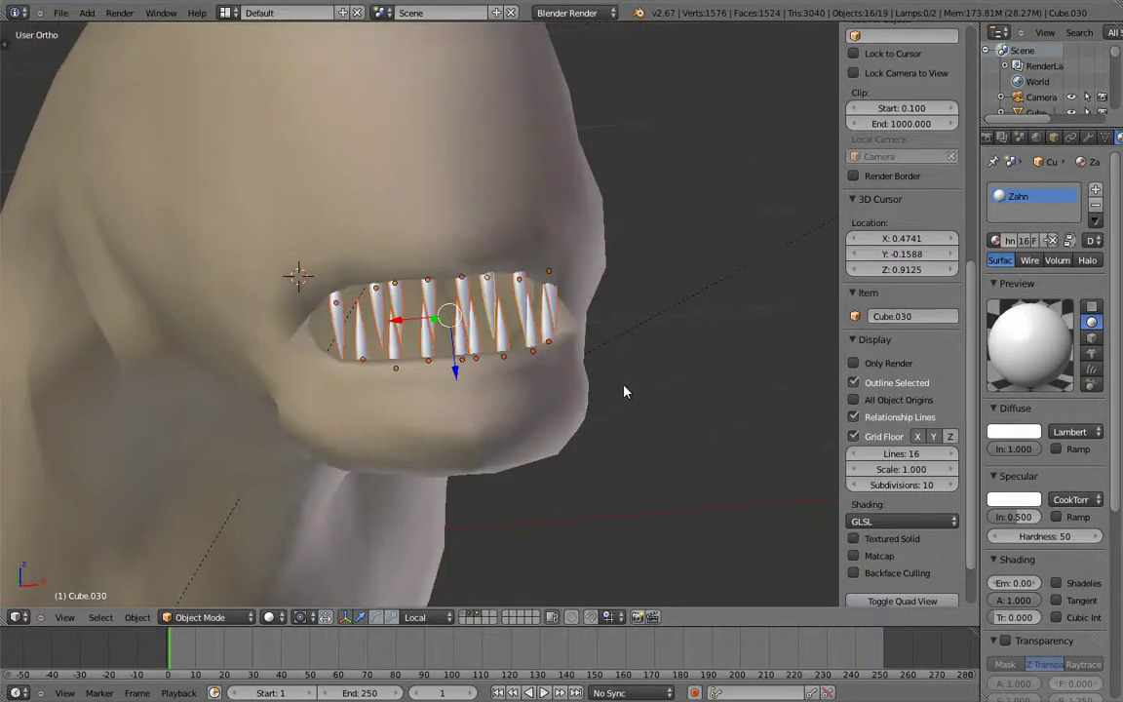
{"action": "key", "text": "KP_0"}
{"action": "key", "text": "F12"}
{"action": "key", "text": "Escape"}
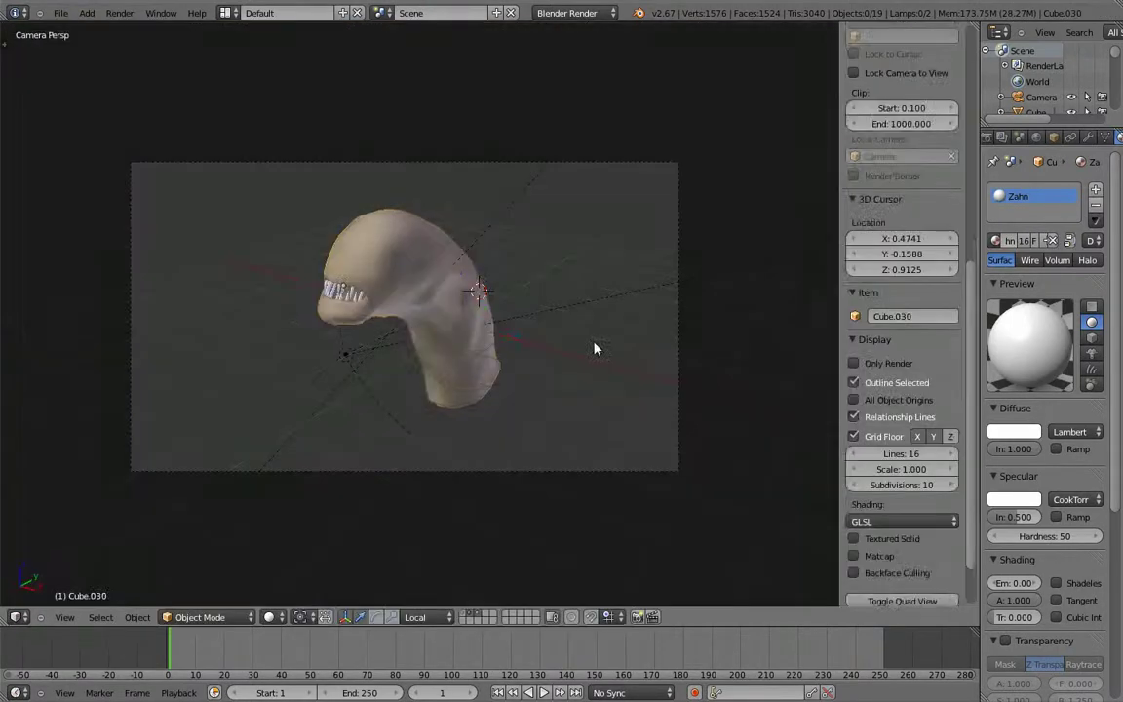
- Select the head, render it again, then orbit to its side
{"action": "right_click", "coordinate": [482, 336]}
{"action": "scroll", "coordinate": [959, 441], "scroll_direction": "up", "scroll_amount": 4}
{"action": "key", "text": "F12"}
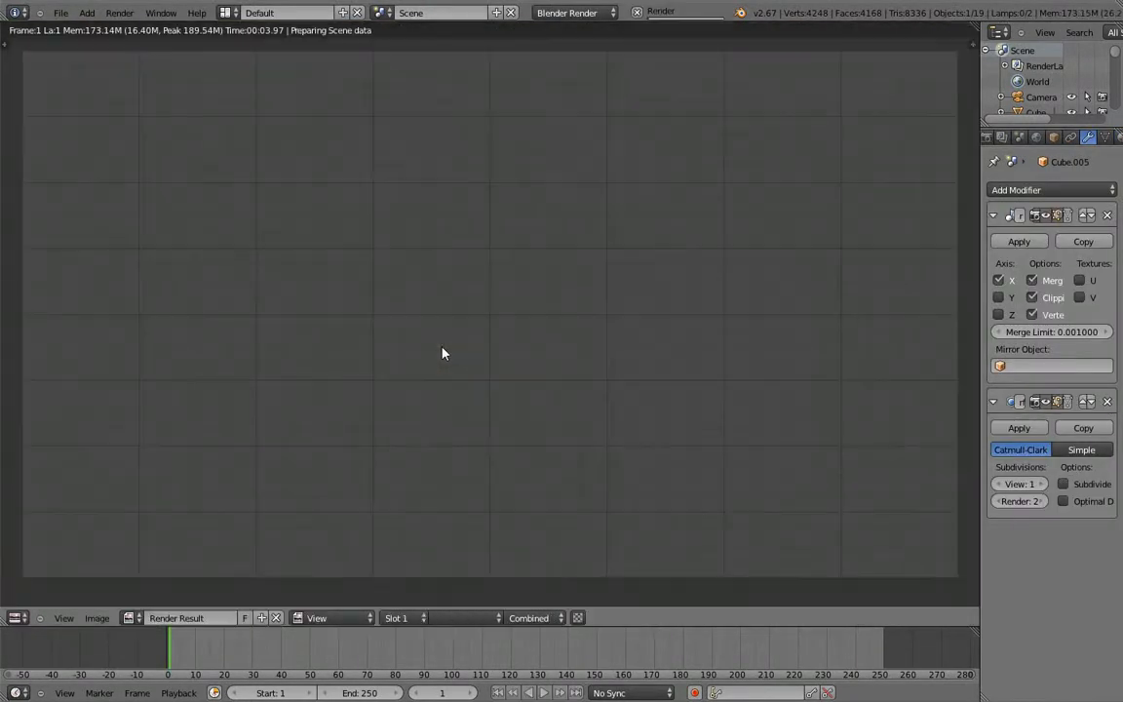
{"action": "scroll", "coordinate": [442, 353], "scroll_direction": "up", "scroll_amount": 4}
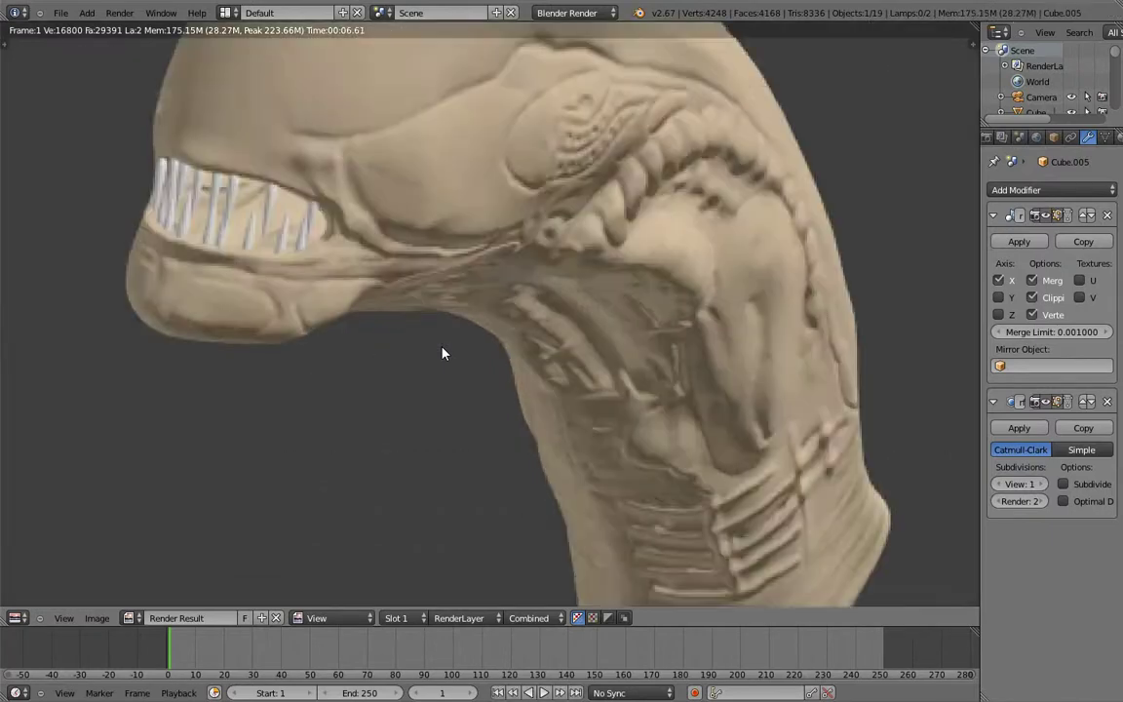
{"action": "scroll", "coordinate": [442, 353], "scroll_direction": "down", "scroll_amount": 3}
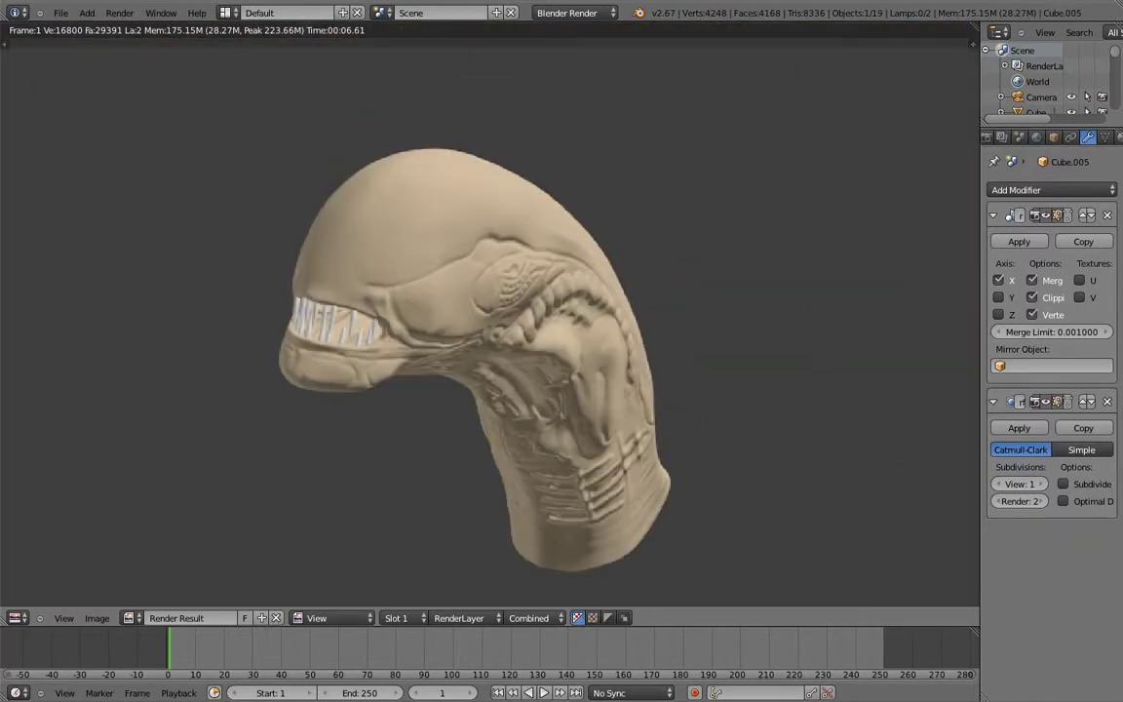
{"action": "key", "text": "Escape"}
{"action": "mouse_move", "coordinate": [411, 434]}
{"action": "middle_mouse_down"}
{"action": "mouse_move", "coordinate": [570, 386]}
{"action": "mouse_move", "coordinate": [441, 363]}
{"action": "mouse_move", "coordinate": [506, 405]}
{"action": "mouse_move", "coordinate": [605, 404]}
{"action": "mouse_move", "coordinate": [520, 87]}
{"action": "middle_mouse_up"}
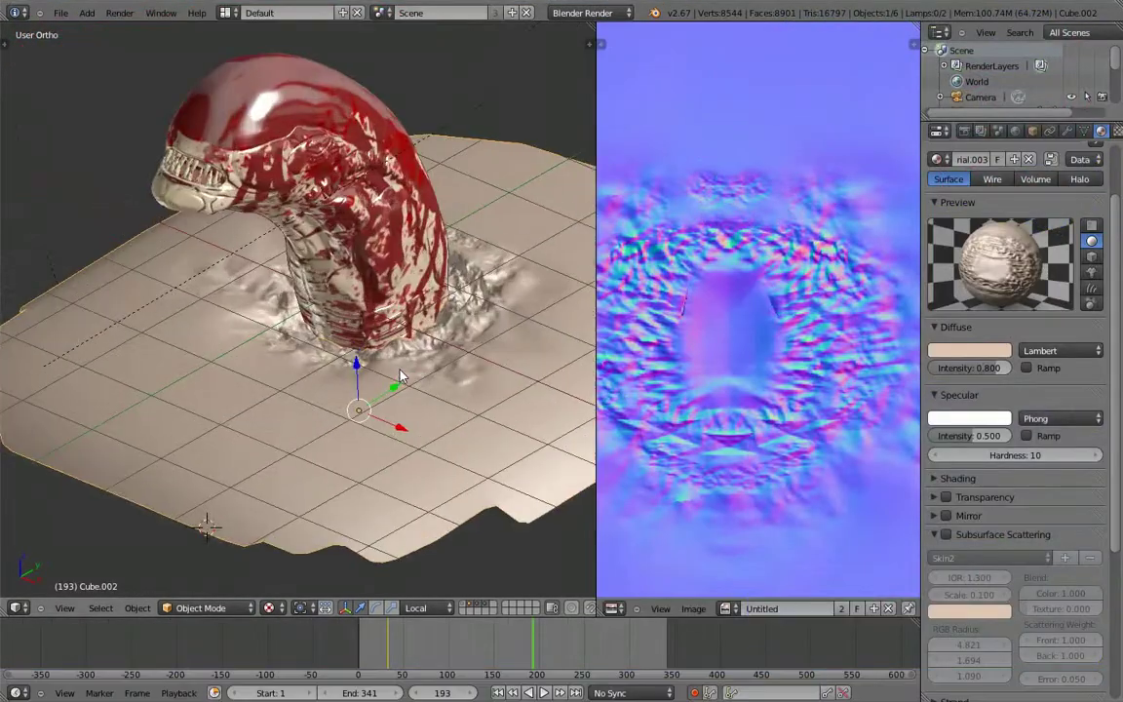
- Add a cylinder beneath the head and scale it wider under the ground plane
{"action": "key", "text": "KP_1"}
{"action": "scroll", "coordinate": [451, 400], "scroll_direction": "up", "scroll_amount": 3}
{"action": "key", "text": "shift+a"}
{"action": "left_click", "coordinate": [441, 496]}
{"action": "scroll", "coordinate": [419, 458], "scroll_direction": "down", "scroll_amount": 5}
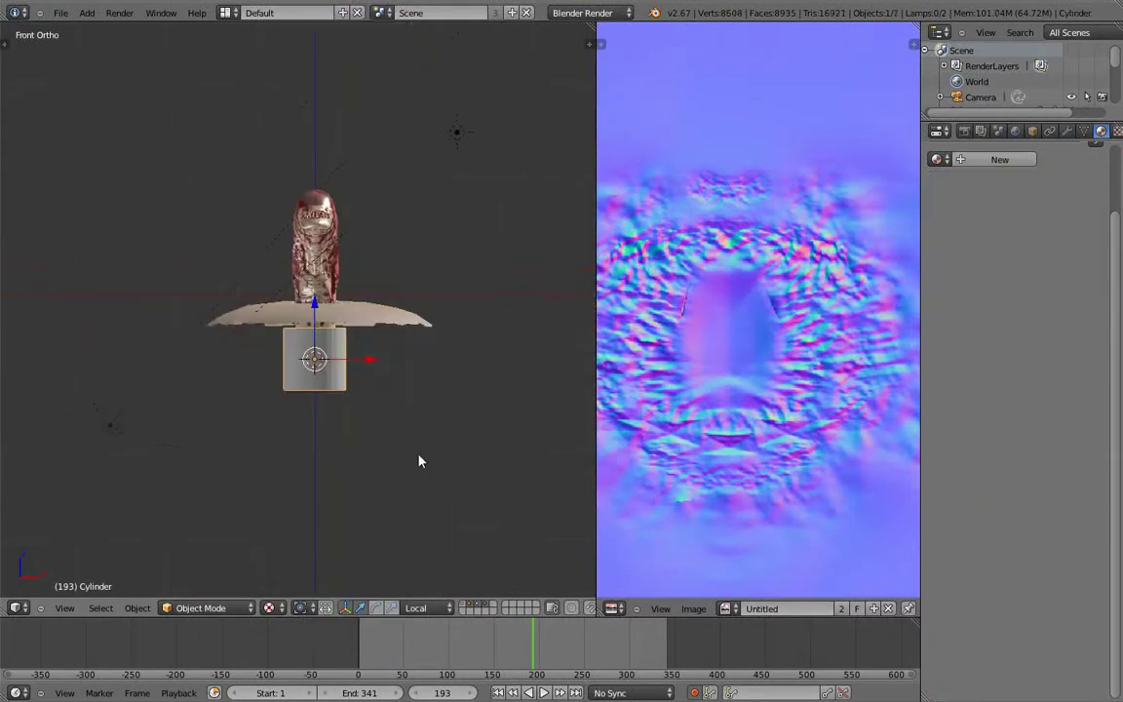
{"action": "scroll", "coordinate": [419, 458], "scroll_direction": "up", "scroll_amount": 6}
{"action": "key", "text": "s"}
- Set the ground plane's Boolean modifier to Union with the Cylinder
{"action": "key", "text": "KP_7"}
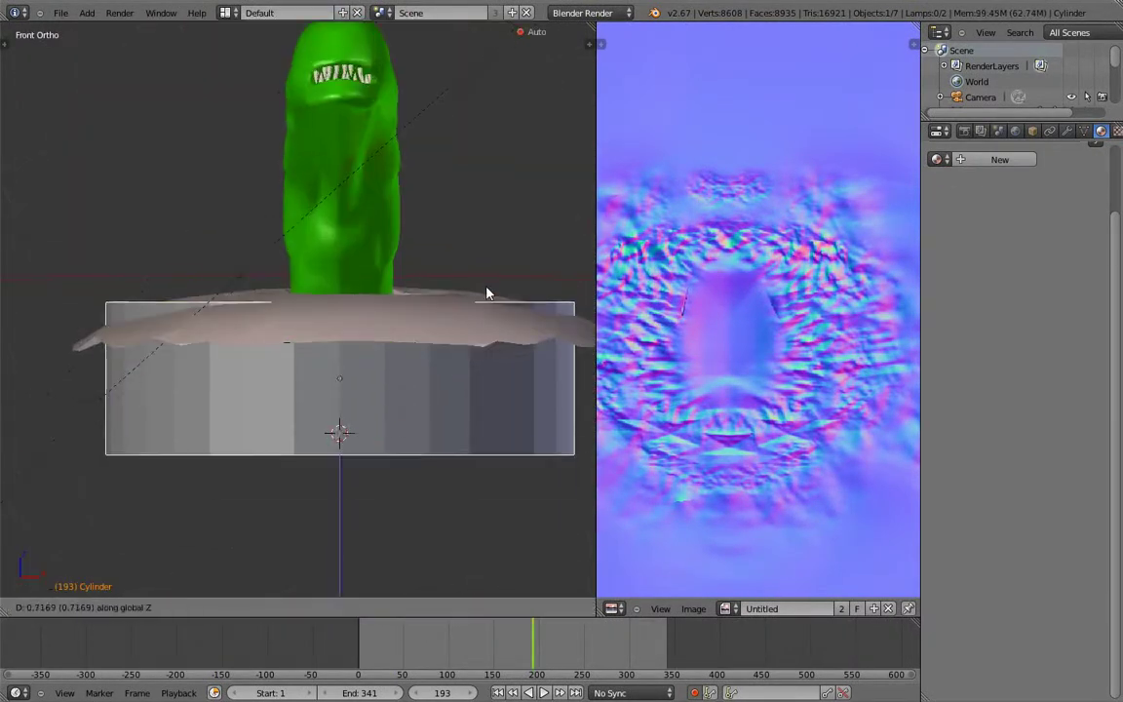
{"action": "key", "text": "Tab"}
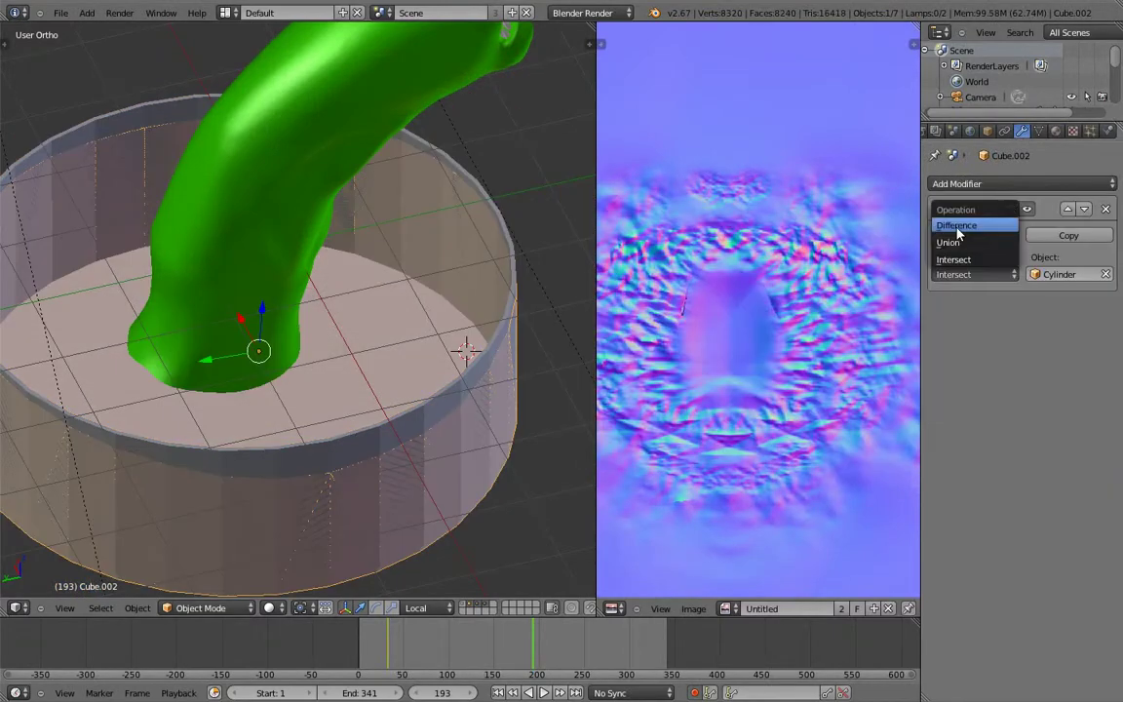
{"action": "left_click", "coordinate": [953, 241]}
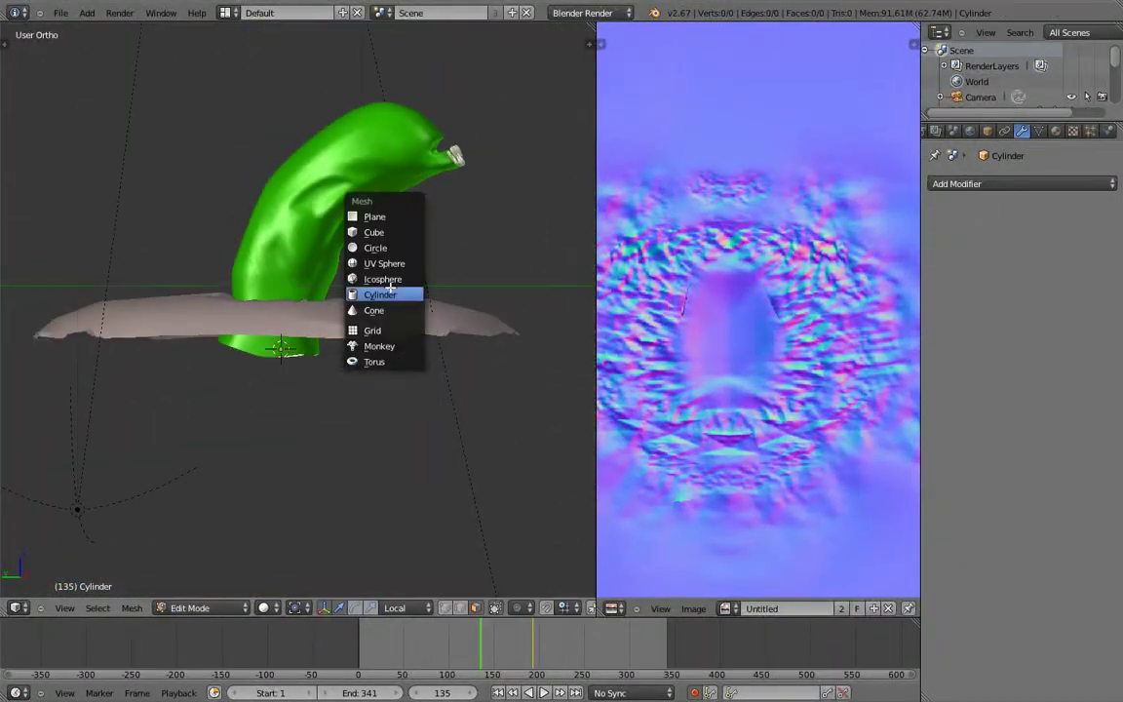
- Add a circle ring in the Cylinder mesh and extrude it to begin the pedestal wall
{"action": "left_click", "coordinate": [386, 249]}
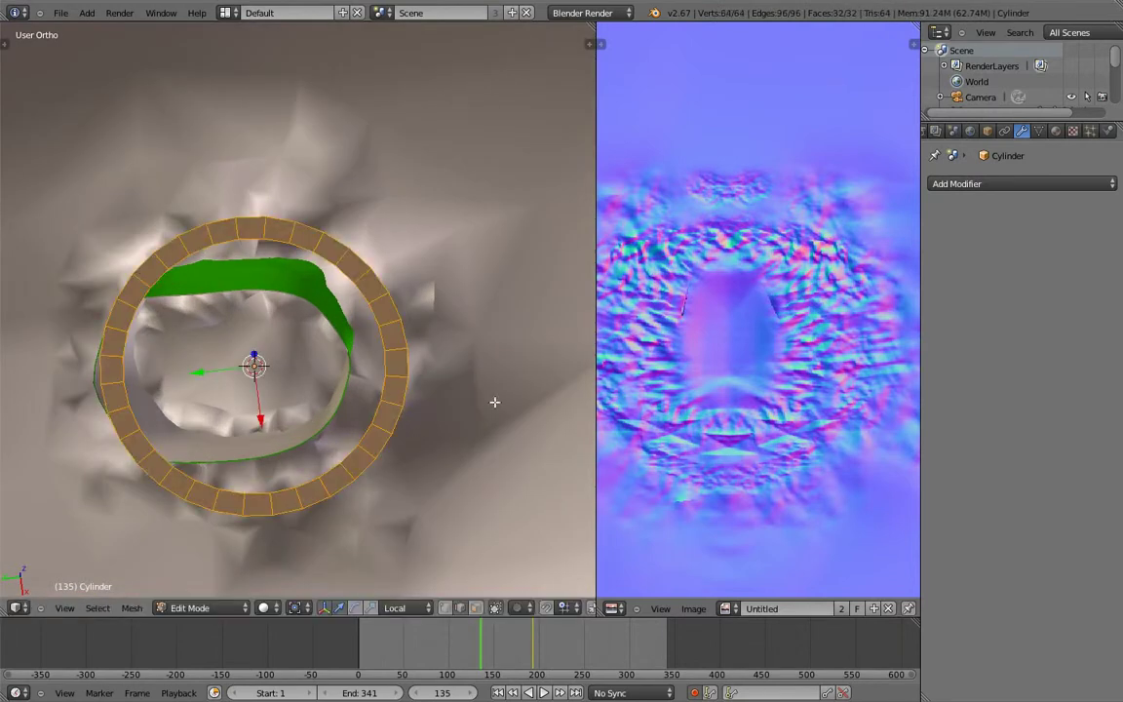
{"action": "key", "text": "e"}
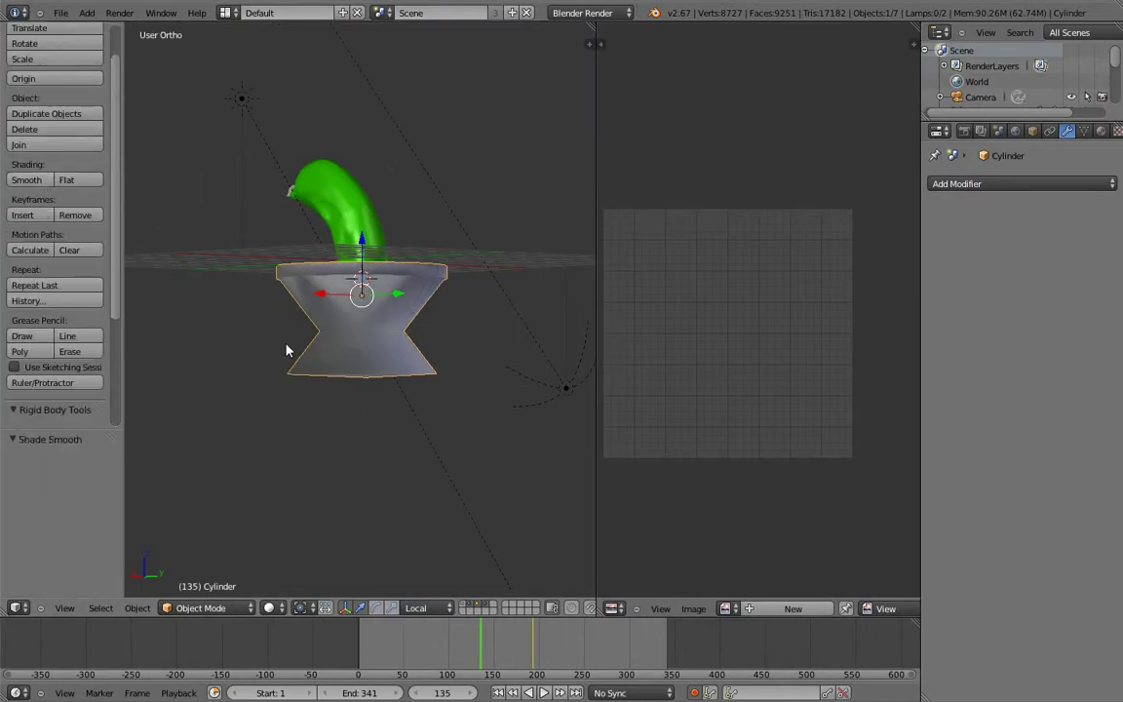
- Add an Edge Split modifier to the pedestal and scale its bottom face to flare the base
{"action": "left_click", "coordinate": [1021, 183]}
{"action": "left_click", "coordinate": [828, 246]}
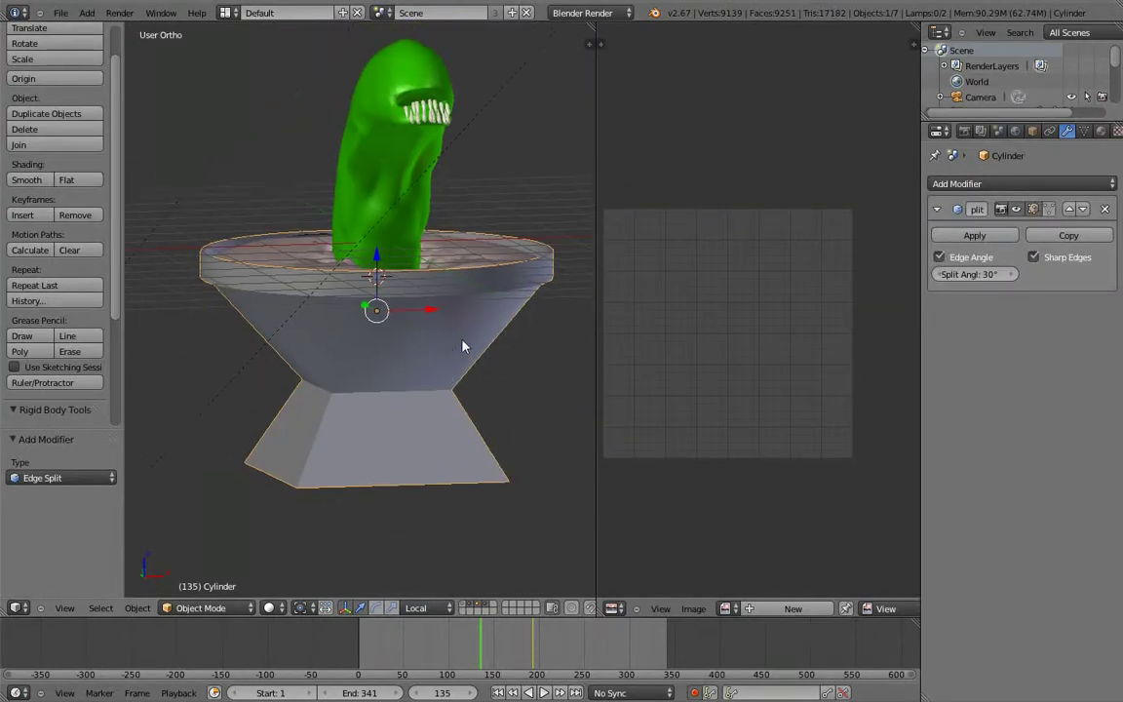
{"action": "key", "text": "Tab"}
{"action": "key", "text": "KP_1"}
{"action": "key", "text": "z"}
{"action": "key", "text": "b"}
{"action": "left_click_drag", "start_coordinate": [457, 501], "coordinate": [221, 384]}
{"action": "key", "text": "s"}
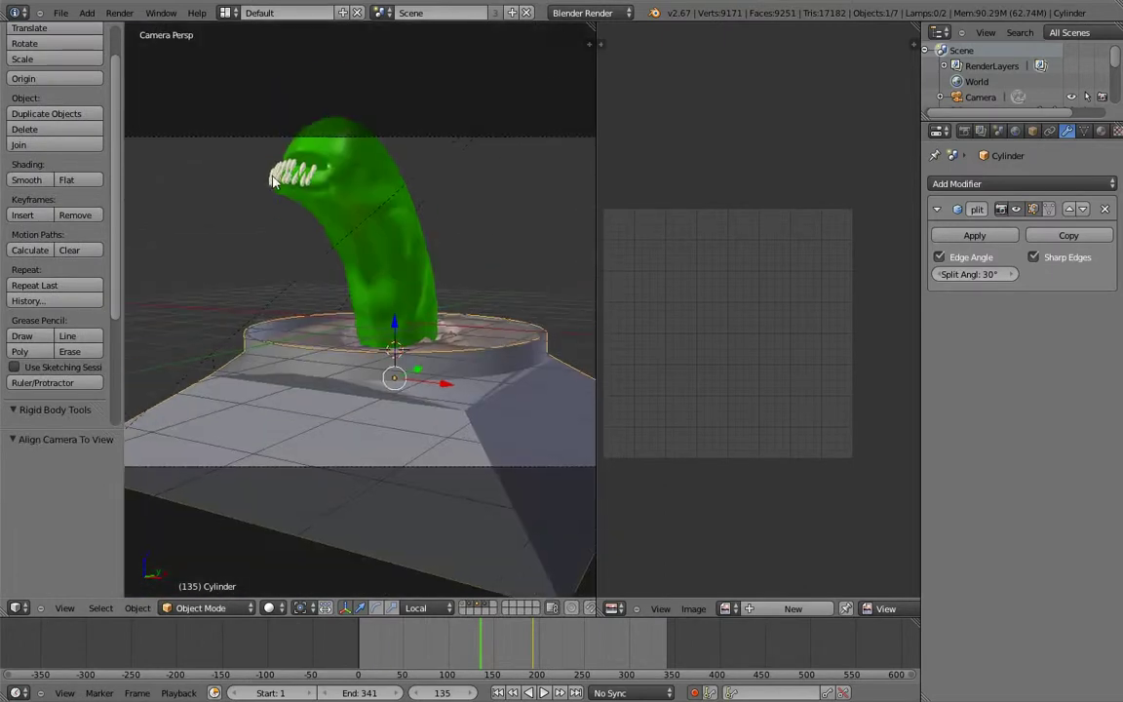
- Clear the keyframes from the teeth object Cube.030, then reselect the pedestal
{"action": "key", "text": "alt+i"}
{"action": "left_click", "coordinate": [552, 637]}
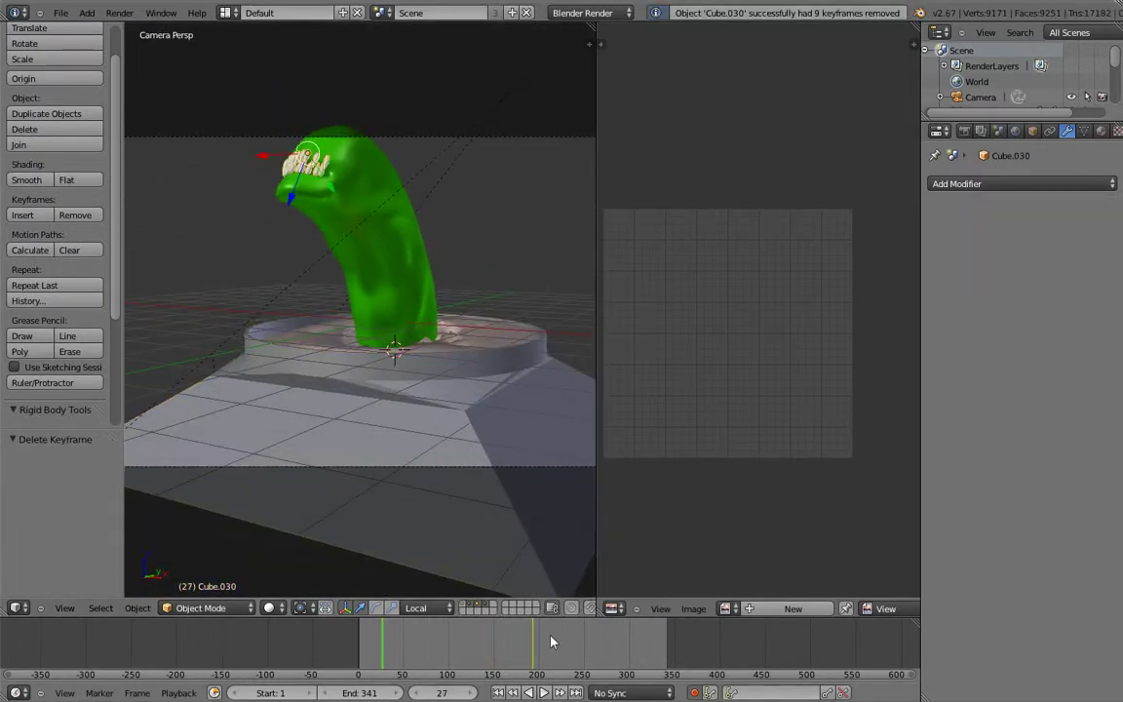
{"action": "right_click", "coordinate": [453, 475]}
- Set the render resolution to a portrait 1031 × 1626
{"action": "key", "text": "n"}
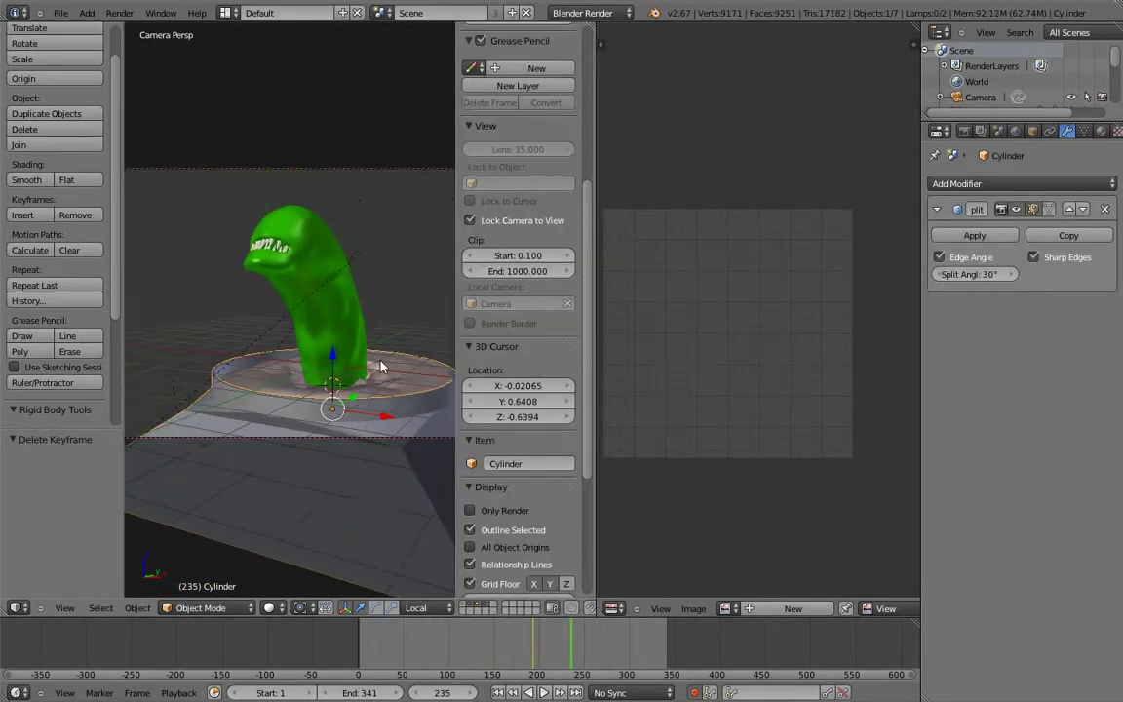
{"action": "left_click", "coordinate": [965, 130]}
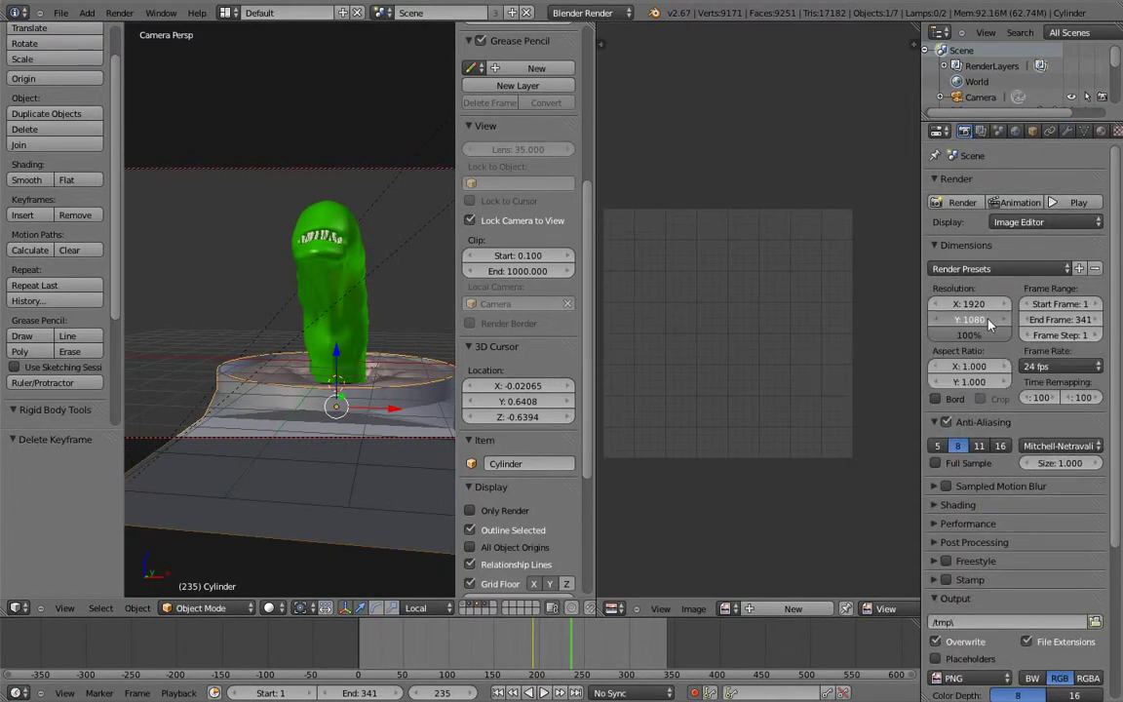
{"action": "mouse_move", "coordinate": [970, 319]}
{"action": "left_mouse_down"}
{"action": "mouse_move", "coordinate": [1014, 319]}
{"action": "mouse_move", "coordinate": [936, 303]}
{"action": "mouse_move", "coordinate": [1011, 312]}
{"action": "left_mouse_up"}
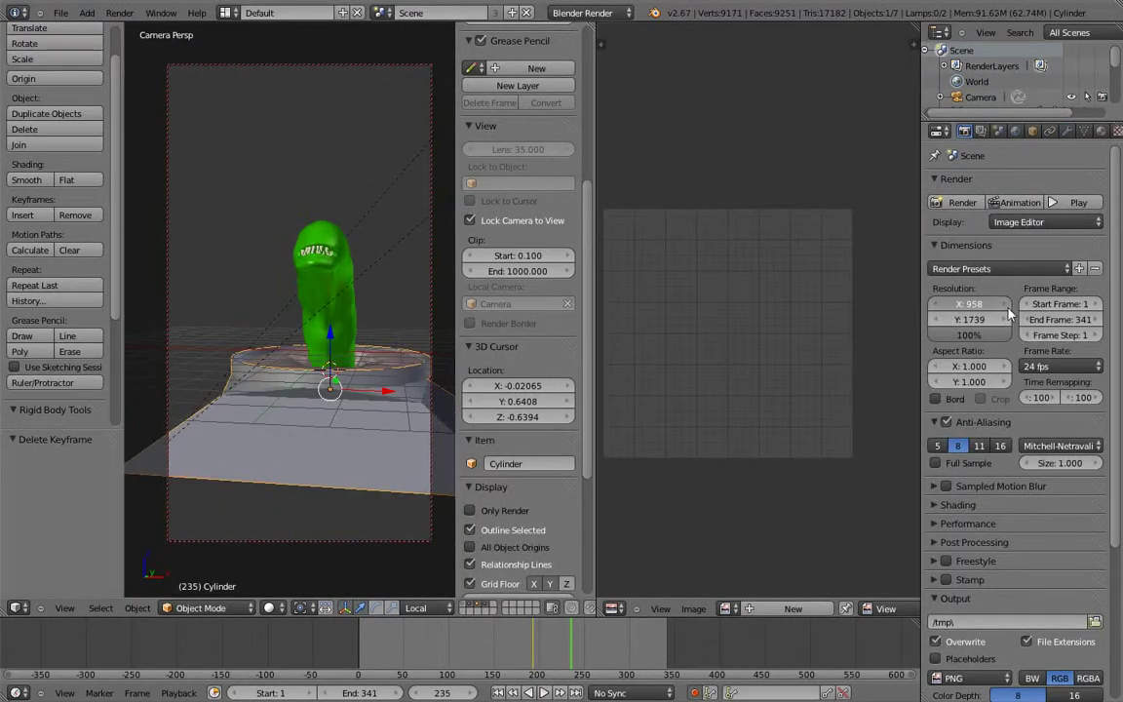
{"action": "left_click_drag", "start_coordinate": [935, 324], "coordinate": [907, 325]}
{"action": "key", "text": "t"}
{"action": "key", "text": "n"}
- Reframe the camera shot around the alien on its pedestal
{"action": "mouse_move", "coordinate": [410, 323]}
{"action": "middle_mouse_down"}
{"action": "mouse_move", "coordinate": [339, 288]}
{"action": "mouse_move", "coordinate": [388, 366]}
{"action": "middle_mouse_up"}
{"action": "key", "text": "n"}
{"action": "middle_click_drag", "start_coordinate": [342, 322], "coordinate": [292, 351]}
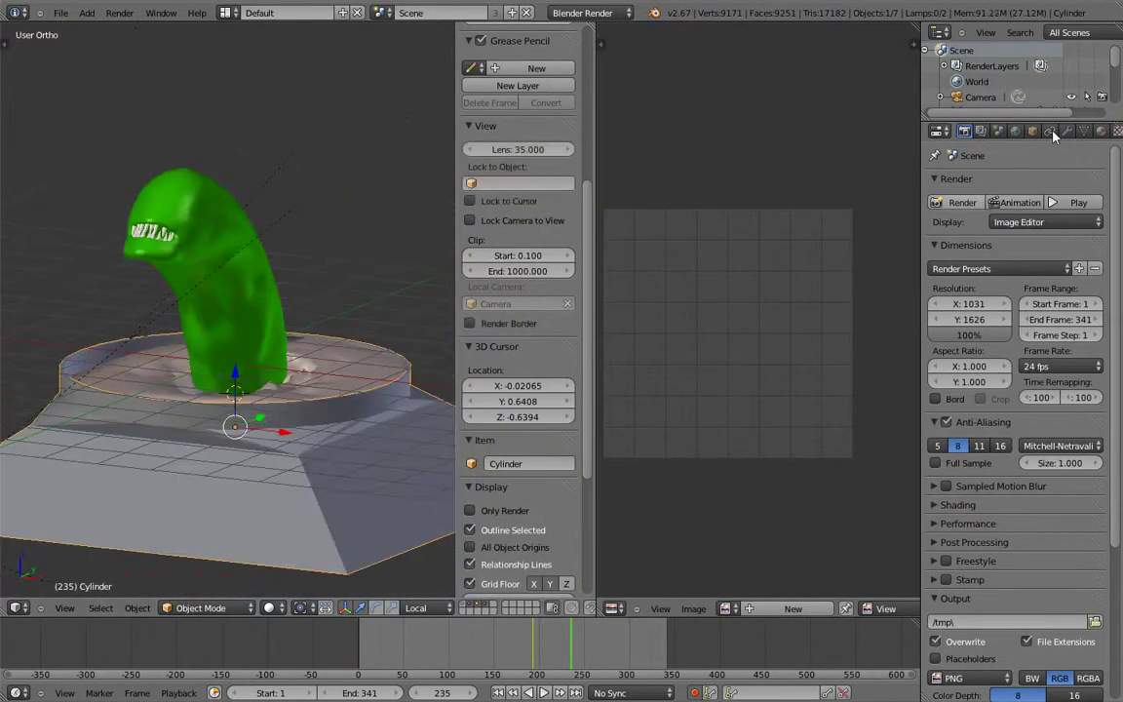
- Assign the reflection texture Texture.005 with Reflection mapping and view it textured through the camera
{"action": "left_click", "coordinate": [1102, 131]}
{"action": "left_click", "coordinate": [1073, 131]}
{"action": "left_click", "coordinate": [936, 292]}
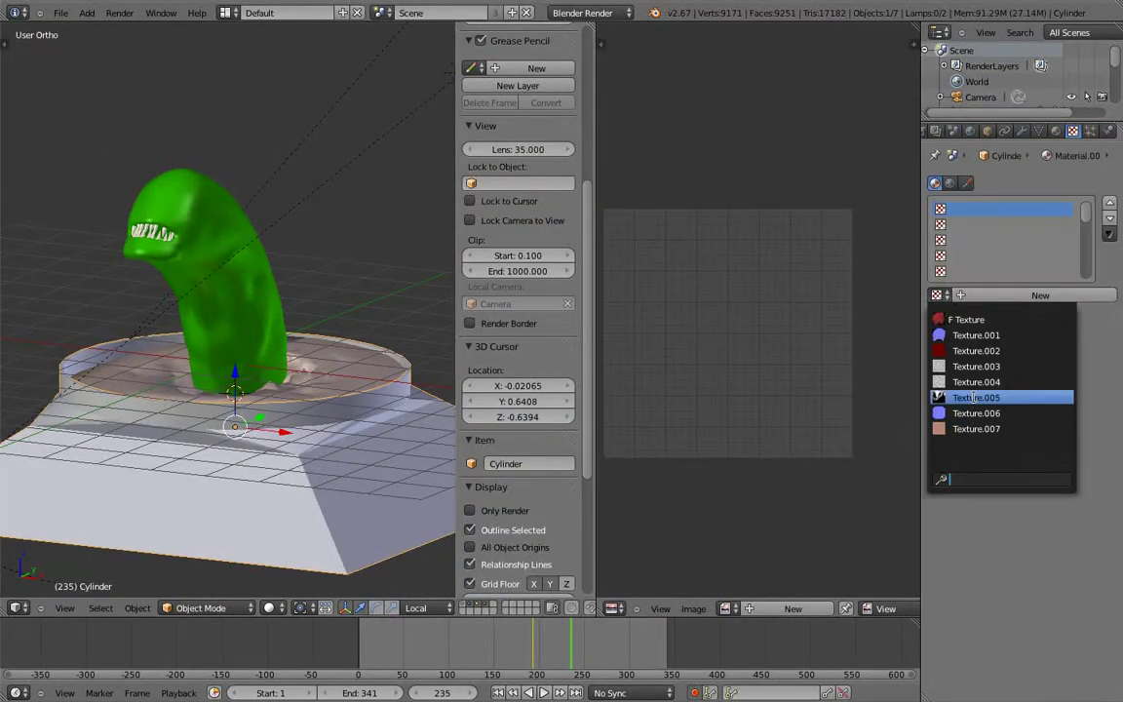
{"action": "left_click", "coordinate": [1023, 396]}
{"action": "scroll", "coordinate": [1044, 530], "scroll_direction": "down", "scroll_amount": 6}
{"action": "scroll", "coordinate": [1044, 530], "scroll_direction": "down", "scroll_amount": 3}
{"action": "left_click", "coordinate": [1044, 526]}
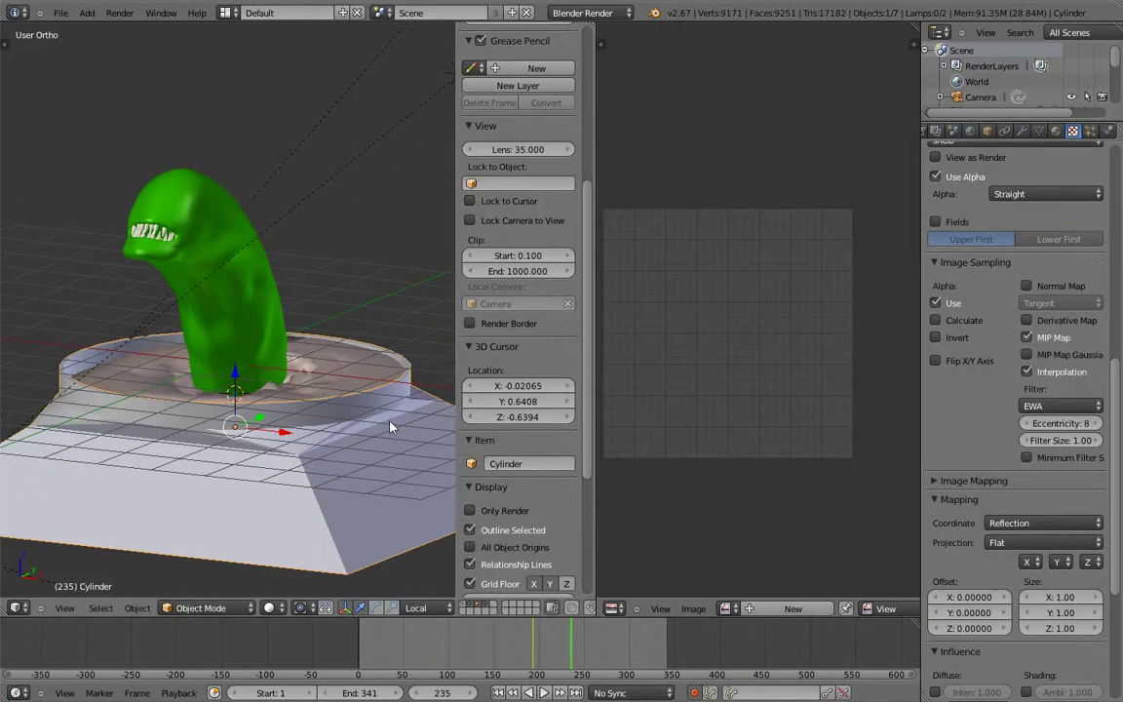
{"action": "key", "text": "n"}
{"action": "key", "text": "alt+z"}
{"action": "key", "text": "KP_0"}
{"action": "scroll", "coordinate": [961, 538], "scroll_direction": "down", "scroll_amount": 6}
- Set the texture size to 2.00 and its blend colour to white
{"action": "left_click", "coordinate": [1061, 353]}
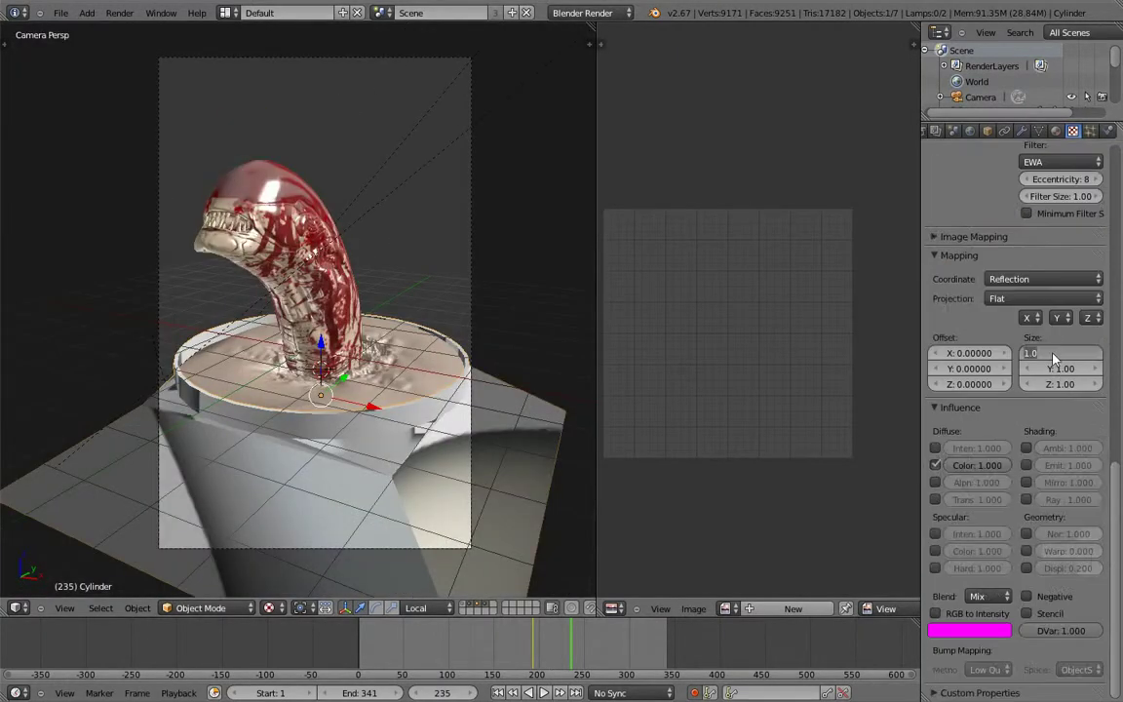
{"action": "type", "text": "2"}
{"action": "key", "text": "Tab"}
{"action": "type", "text": "2"}
{"action": "key", "text": "Tab"}
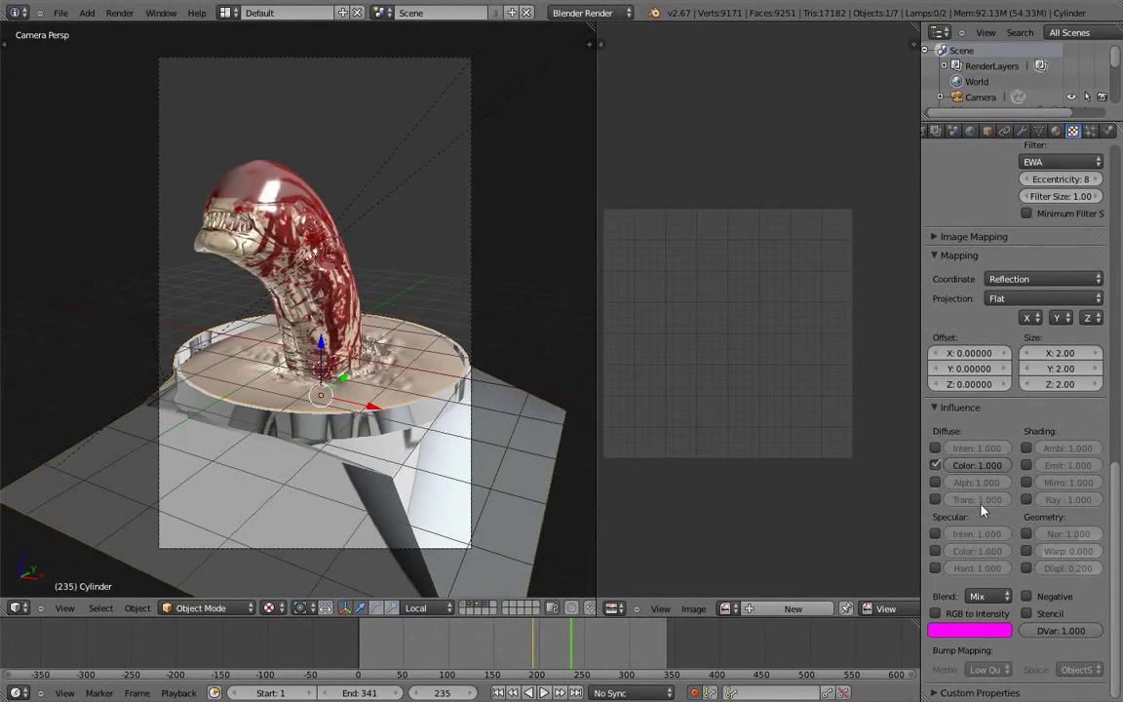
{"action": "left_click", "coordinate": [971, 631]}
{"action": "left_click_drag", "start_coordinate": [927, 592], "coordinate": [975, 592]}
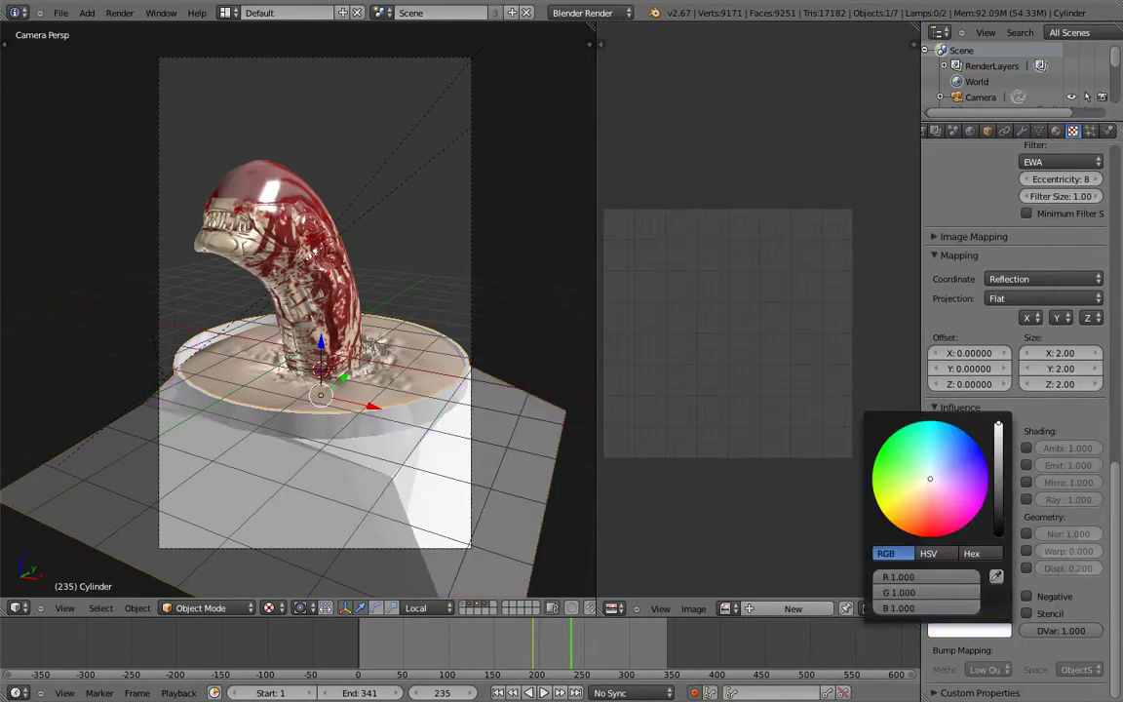
- Darken the pedestal material's diffuse colour and orbit to inspect the creature's mouth
{"action": "left_click", "coordinate": [1055, 130]}
{"action": "left_click", "coordinate": [970, 382]}
{"action": "left_click_drag", "start_coordinate": [996, 175], "coordinate": [996, 234]}
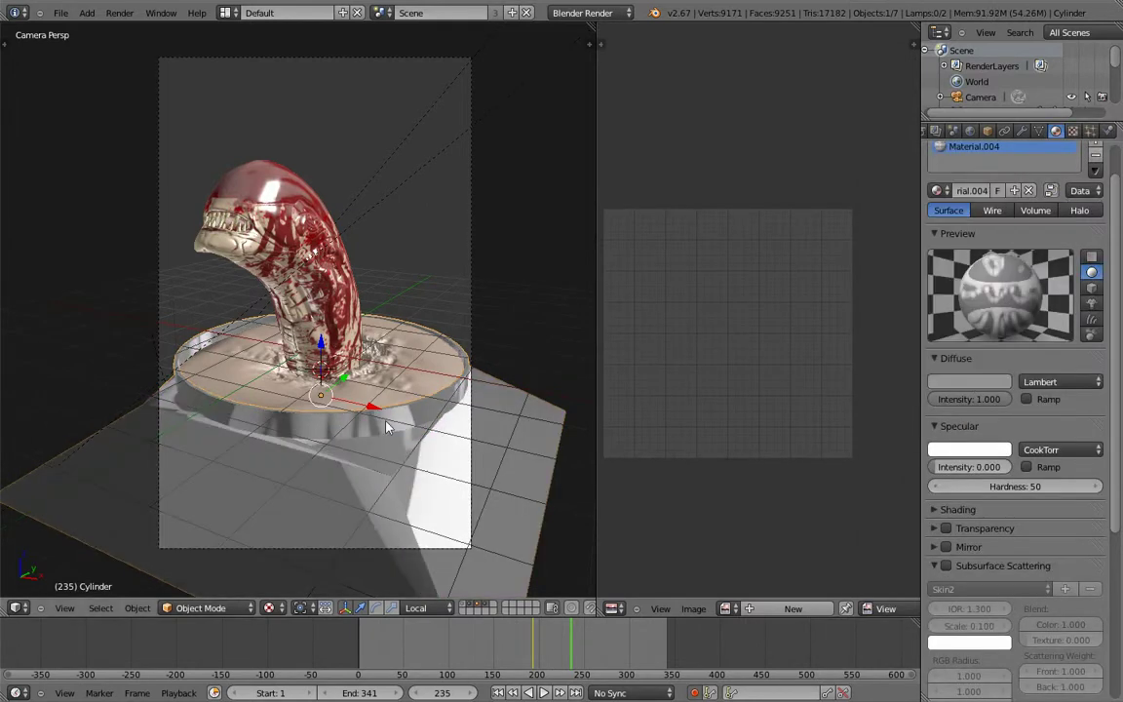
{"action": "middle_click_drag", "start_coordinate": [386, 428], "coordinate": [431, 484]}
{"action": "scroll", "coordinate": [321, 356], "scroll_direction": "up", "scroll_amount": 5}
{"action": "mouse_move", "coordinate": [321, 356]}
{"action": "middle_mouse_down"}
{"action": "mouse_move", "coordinate": [501, 338]}
{"action": "mouse_move", "coordinate": [514, 420]}
{"action": "mouse_move", "coordinate": [271, 446]}
{"action": "middle_mouse_up"}
{"action": "scroll", "coordinate": [365, 384], "scroll_direction": "up", "scroll_amount": 5}
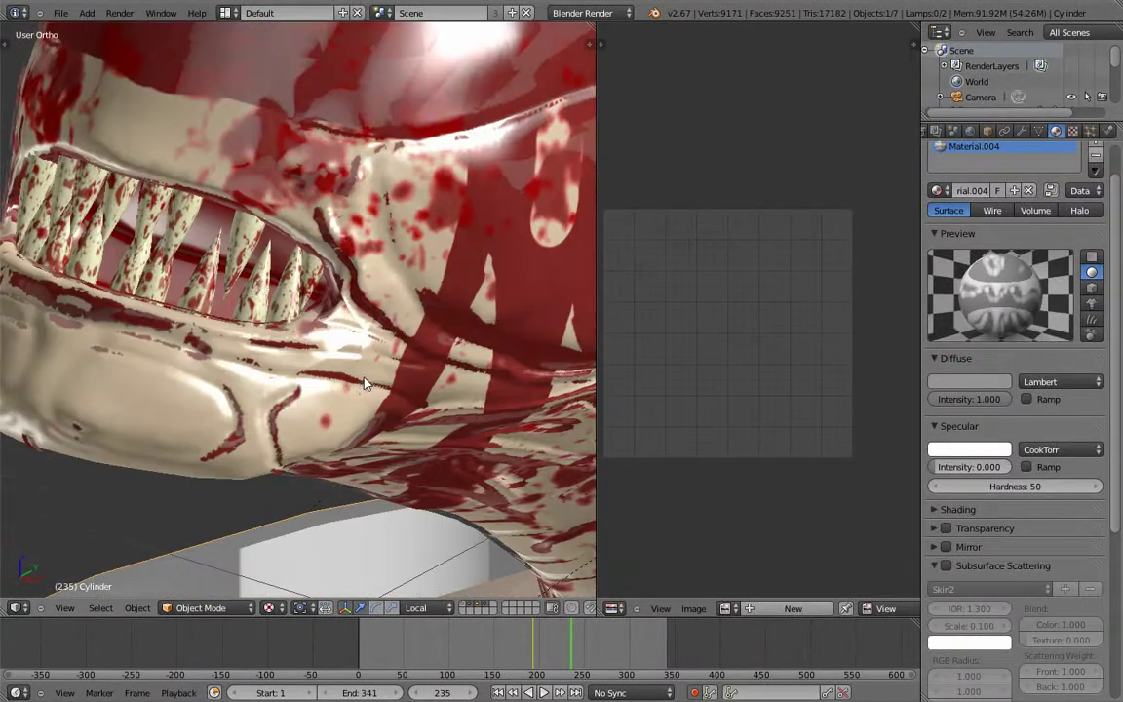
- Put the blood texture Texture.002 in the teeth's second slot with UV mapping and colour influence 1.0
{"action": "left_click", "coordinate": [1072, 133]}
{"action": "left_click", "coordinate": [941, 226]}
{"action": "left_click", "coordinate": [936, 295]}
{"action": "left_click", "coordinate": [1003, 396]}
{"action": "scroll", "coordinate": [1014, 390], "scroll_direction": "down", "scroll_amount": 10}
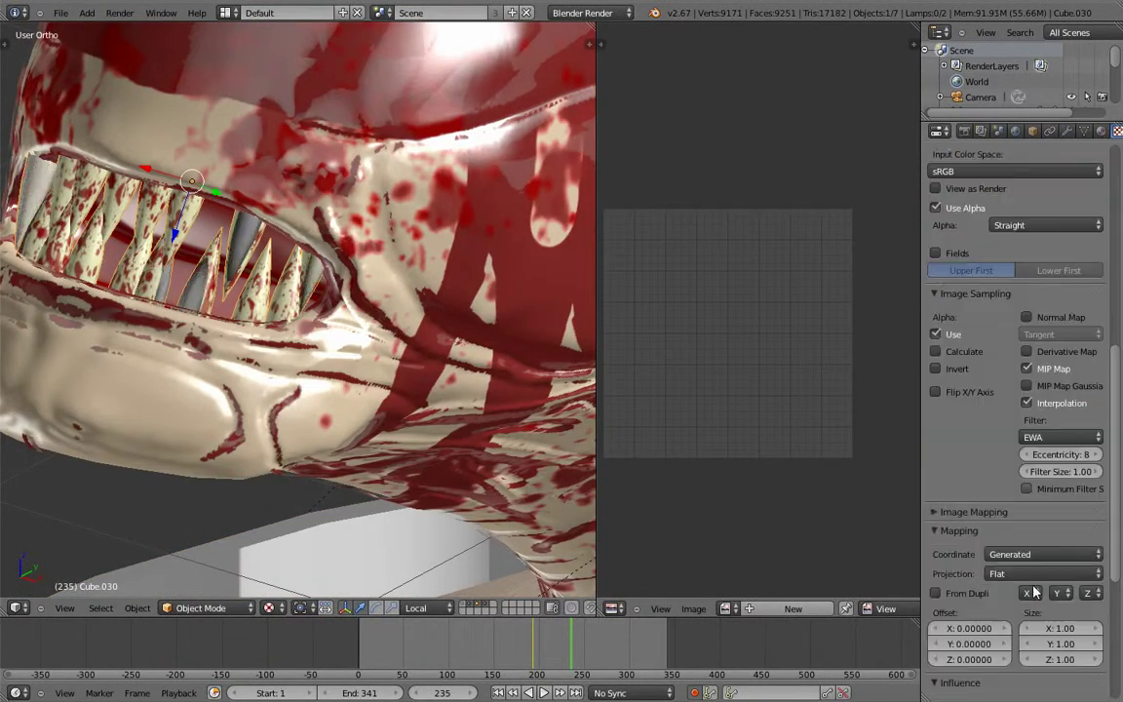
{"action": "left_click", "coordinate": [1034, 458]}
{"action": "left_click", "coordinate": [1031, 326]}
{"action": "scroll", "coordinate": [1014, 475], "scroll_direction": "down", "scroll_amount": 3}
{"action": "left_click", "coordinate": [975, 465]}
{"action": "type", "text": "1.0"}
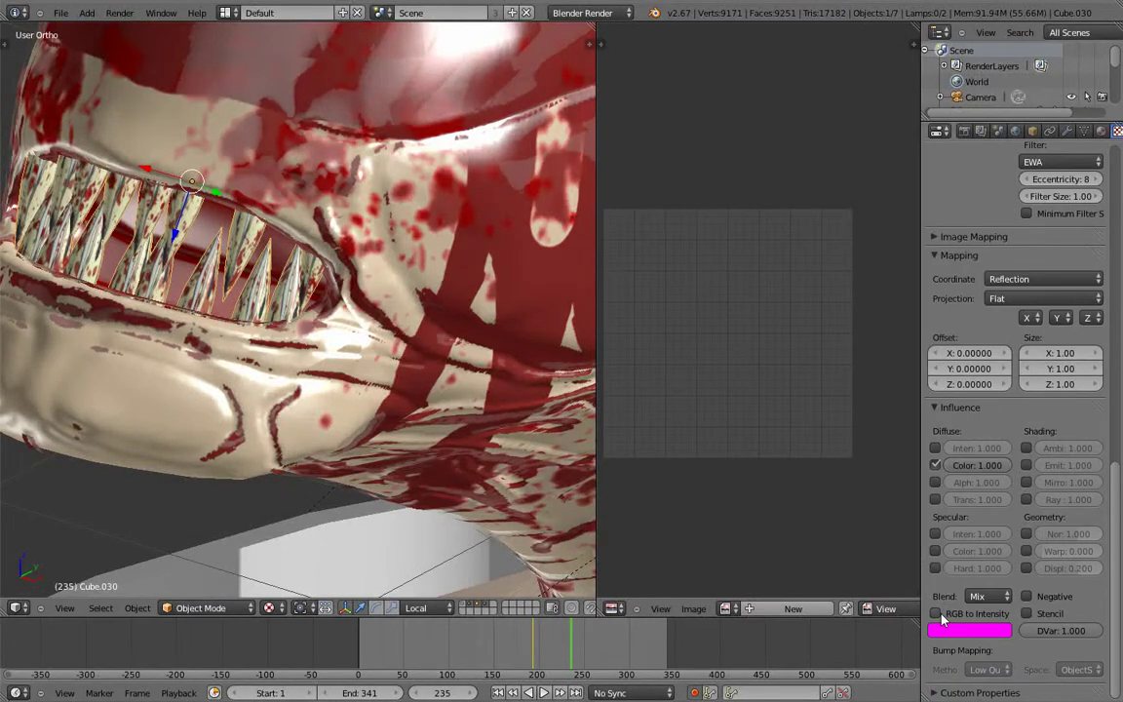
- Set the blood texture's alpha influence to 0 and zoom out to check the teeth
{"action": "left_click", "coordinate": [954, 632]}
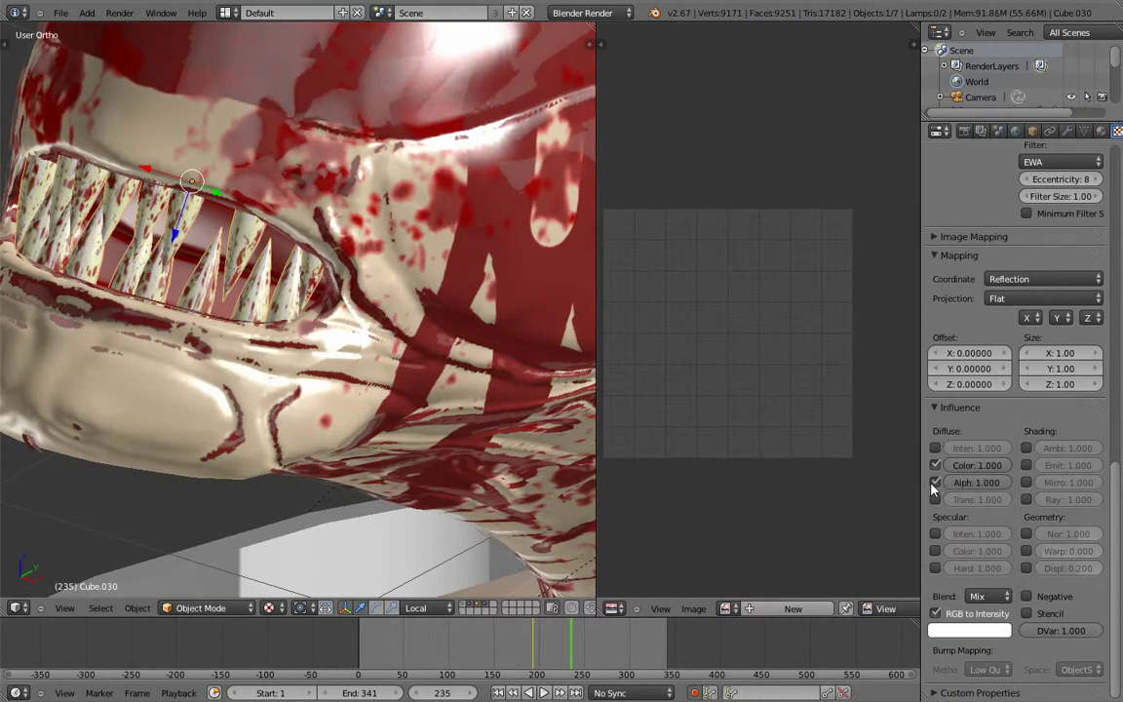
{"action": "scroll", "coordinate": [975, 410], "scroll_direction": "up", "scroll_amount": 5}
{"action": "scroll", "coordinate": [1053, 293], "scroll_direction": "up", "scroll_amount": 5}
{"action": "scroll", "coordinate": [1099, 202], "scroll_direction": "up", "scroll_amount": 3}
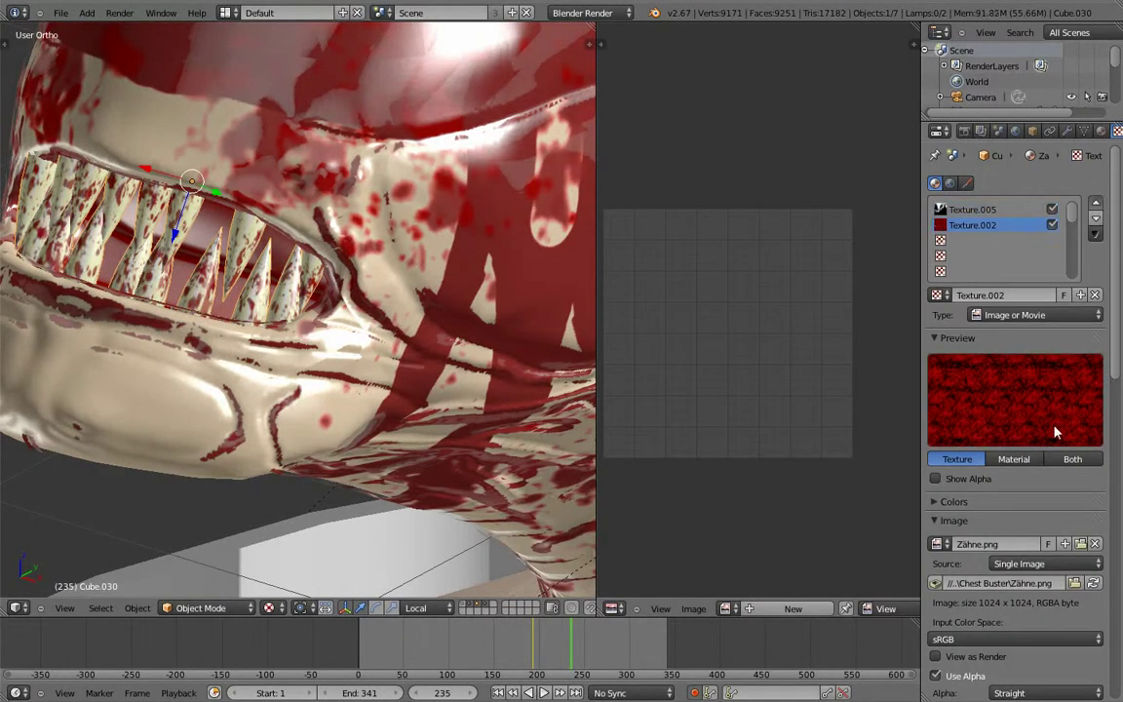
{"action": "scroll", "coordinate": [1014, 391], "scroll_direction": "down", "scroll_amount": 5}
{"action": "scroll", "coordinate": [1014, 410], "scroll_direction": "down", "scroll_amount": 5}
{"action": "scroll", "coordinate": [1053, 475], "scroll_direction": "down", "scroll_amount": 3}
{"action": "scroll", "coordinate": [1054, 475], "scroll_direction": "up", "scroll_amount": 8}
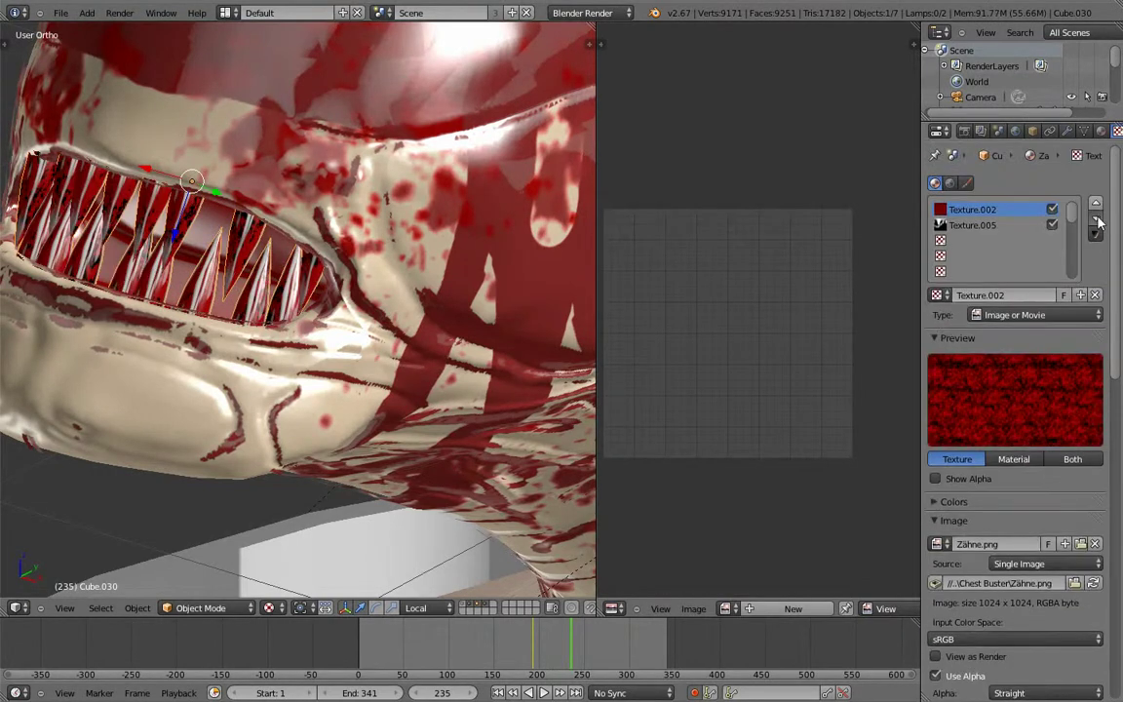
{"action": "scroll", "coordinate": [1014, 390], "scroll_direction": "down", "scroll_amount": 5}
{"action": "scroll", "coordinate": [1015, 390], "scroll_direction": "down", "scroll_amount": 5}
{"action": "left_click", "coordinate": [977, 481]}
{"action": "type", "text": "0"}
{"action": "key", "text": "Return"}
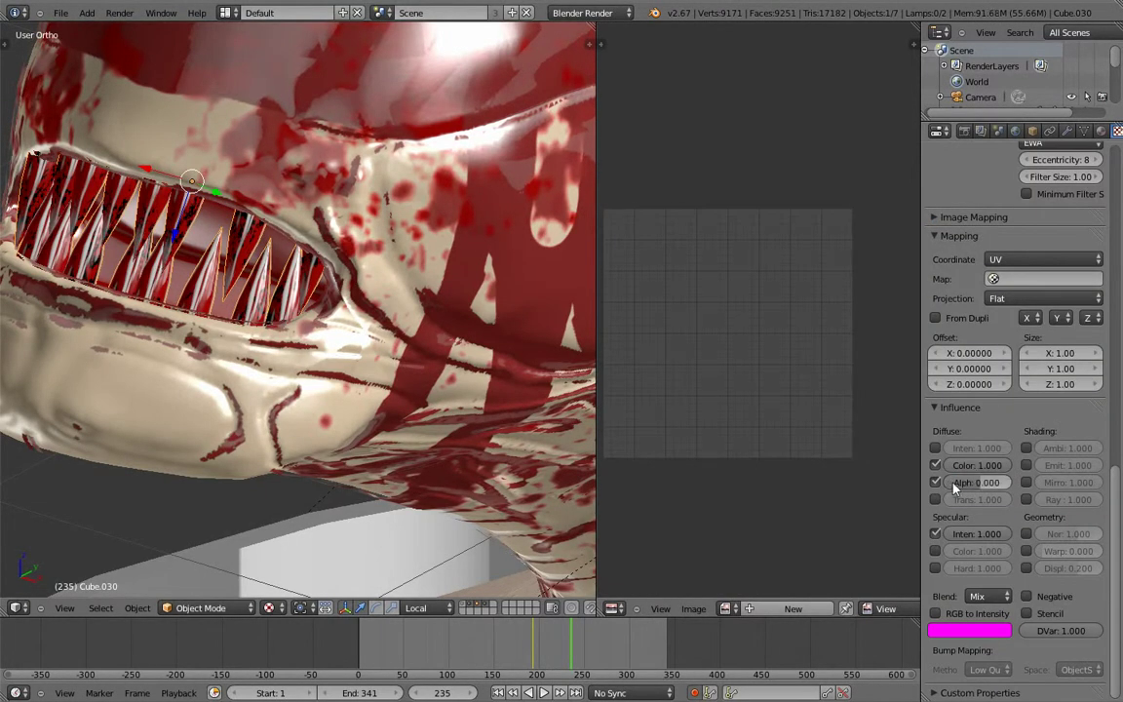
{"action": "mouse_move", "coordinate": [233, 369]}
{"action": "middle_mouse_down"}
{"action": "mouse_move", "coordinate": [343, 400]}
{"action": "mouse_move", "coordinate": [312, 390]}
{"action": "mouse_move", "coordinate": [584, 520]}
{"action": "mouse_move", "coordinate": [405, 423]}
{"action": "middle_mouse_up"}
{"action": "scroll", "coordinate": [312, 390], "scroll_direction": "down", "scroll_amount": 5}
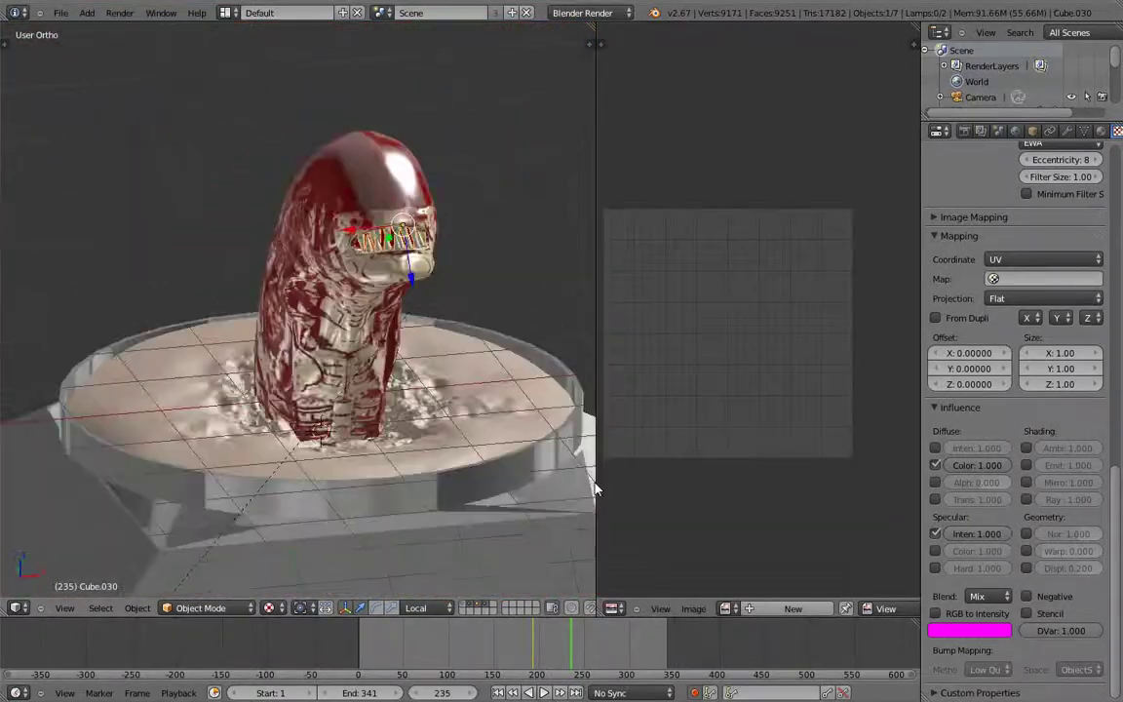